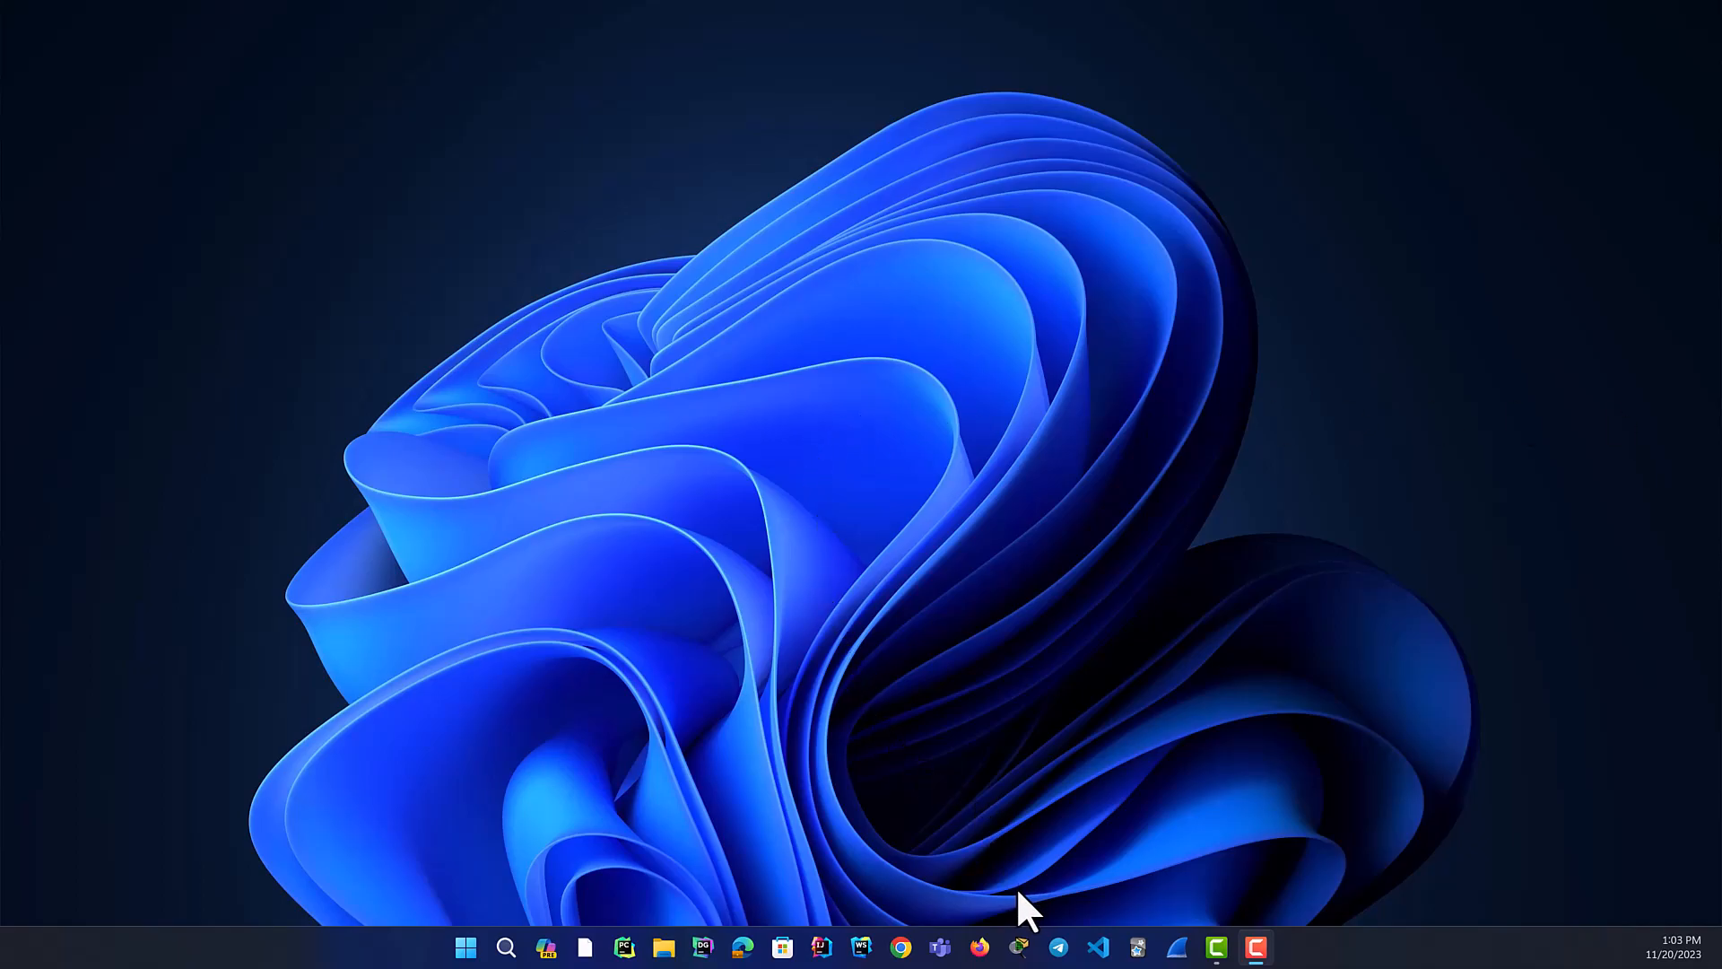
- Open Firefox and search the web for "download vmware workstion pro"
{"action": "left_click", "coordinate": [982, 947]}
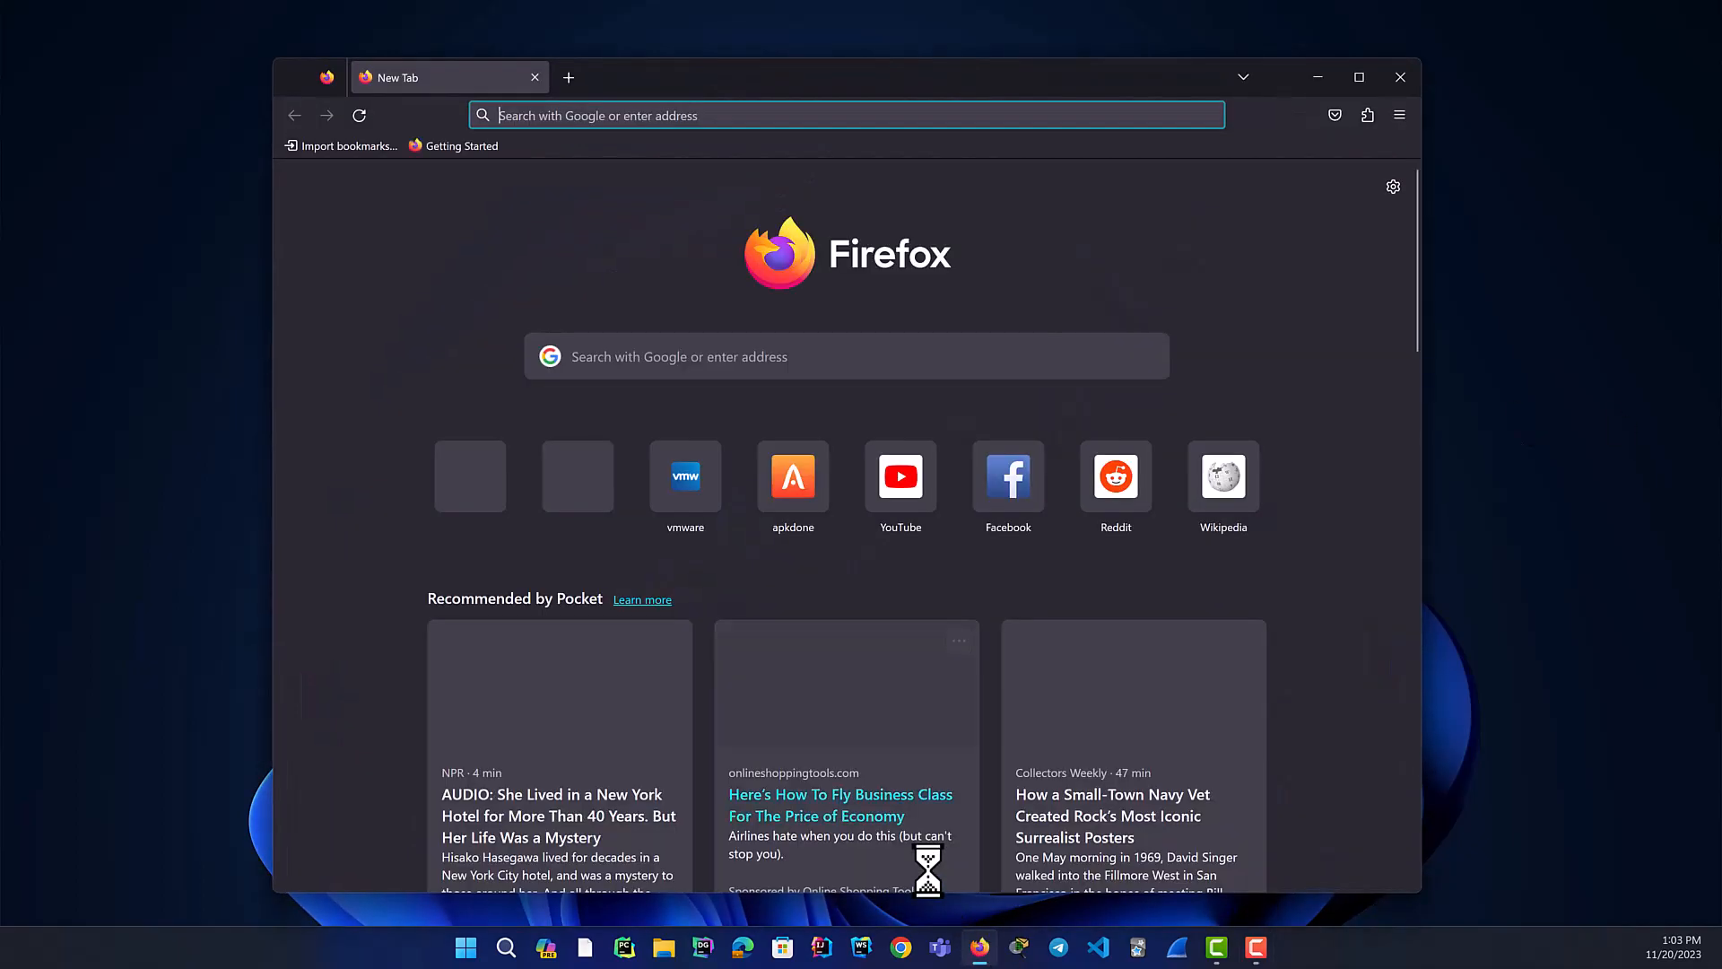
{"action": "left_click", "coordinate": [982, 275]}
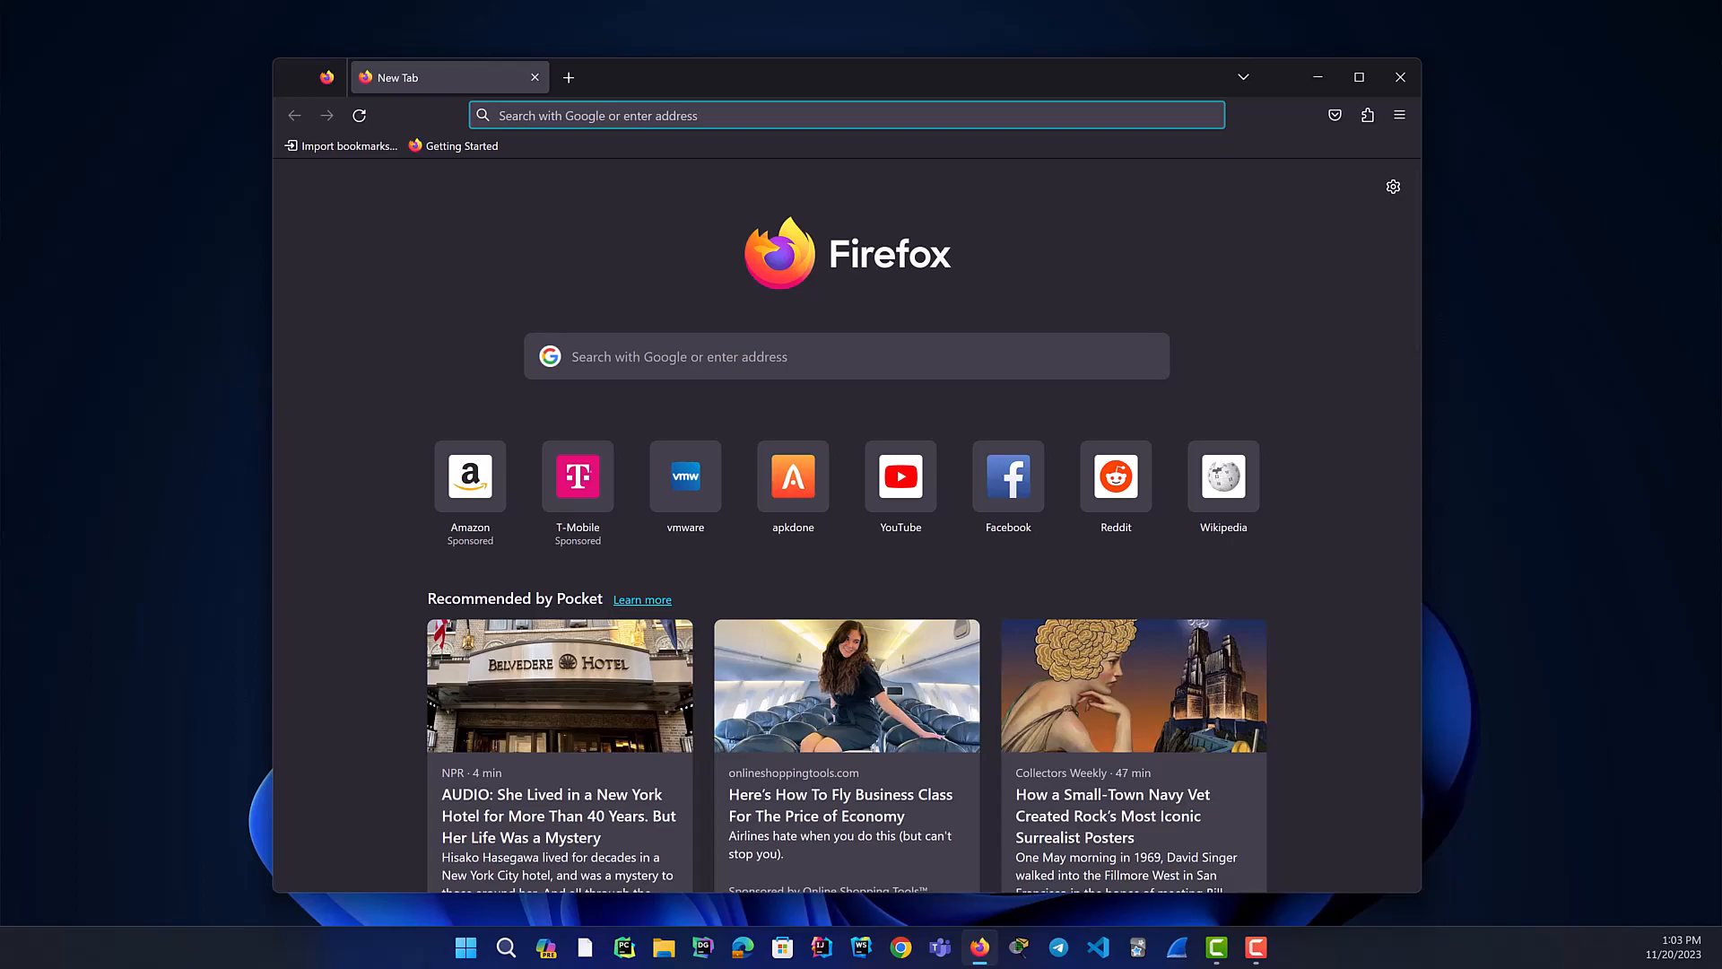
{"action": "type", "text": "download"}
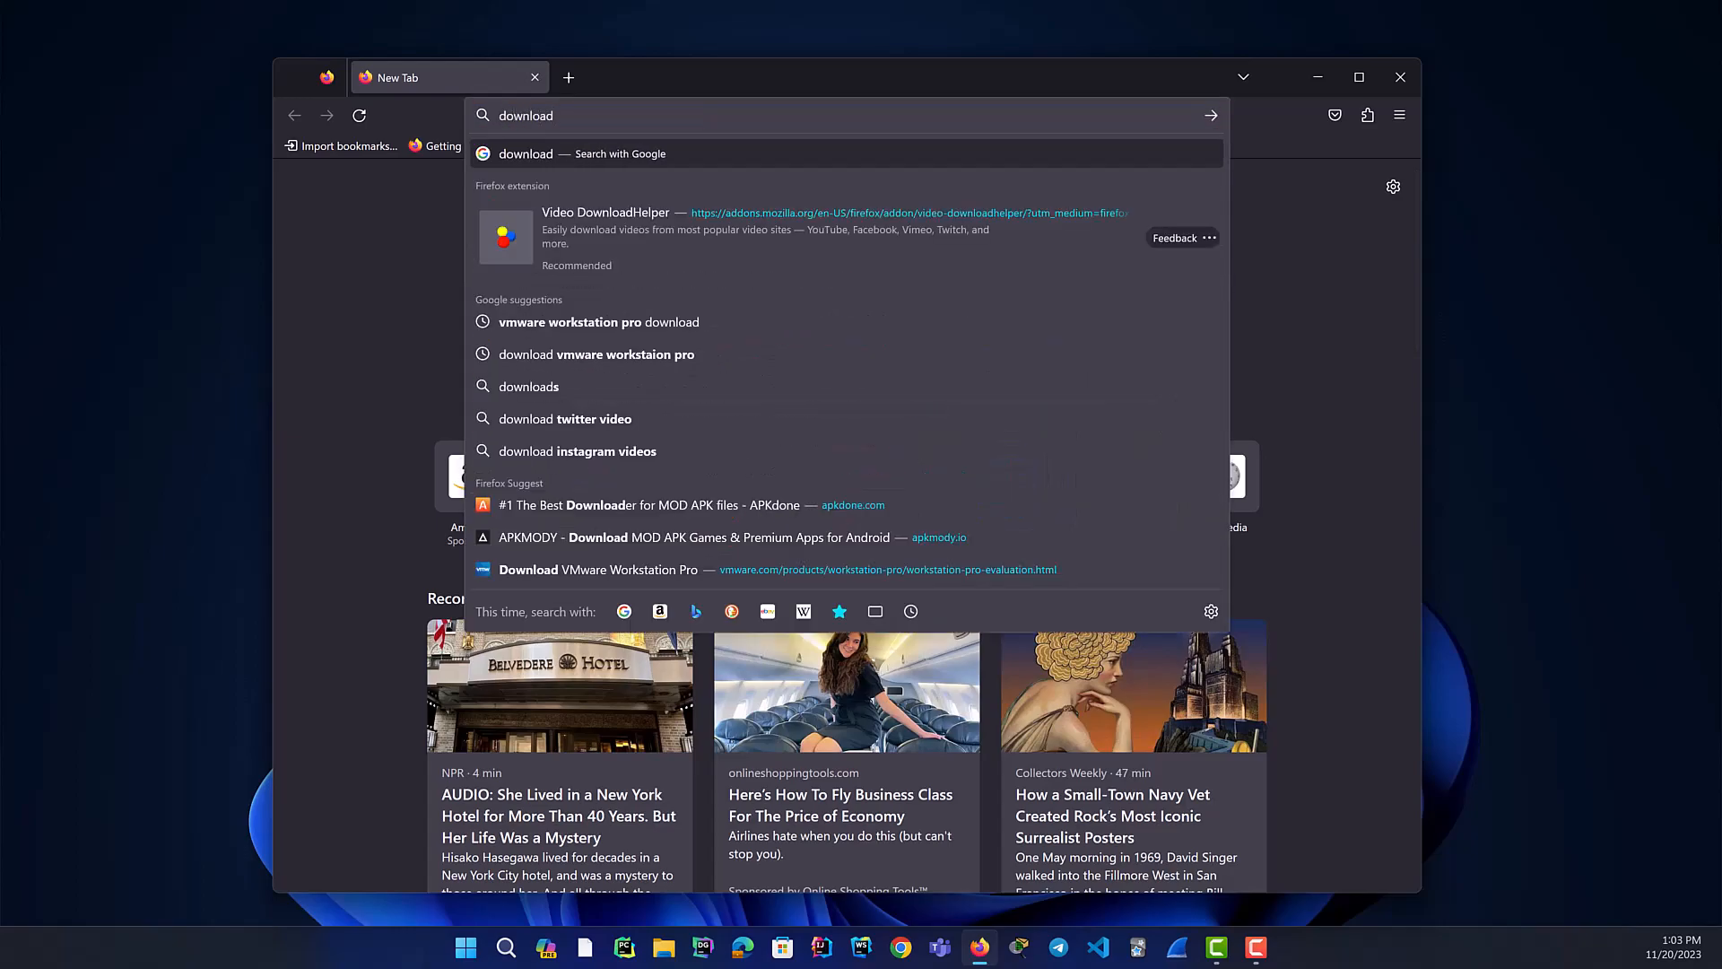
{"action": "type", "text": " vmware"}
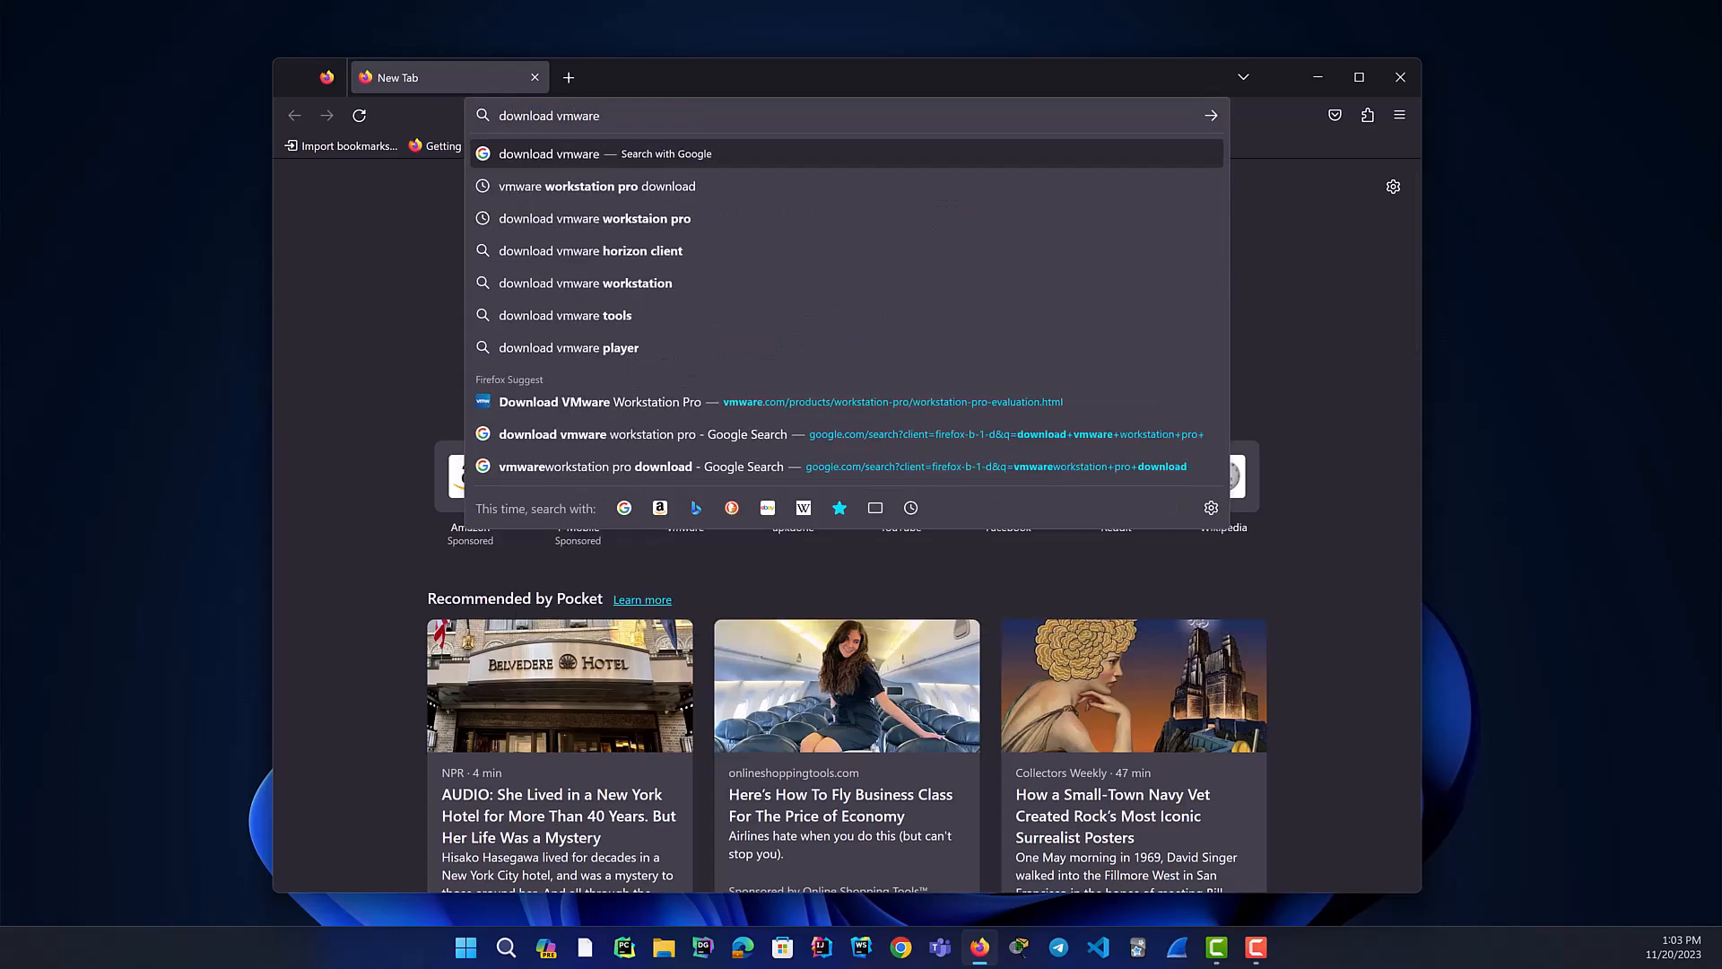
{"action": "type", "text": " works"}
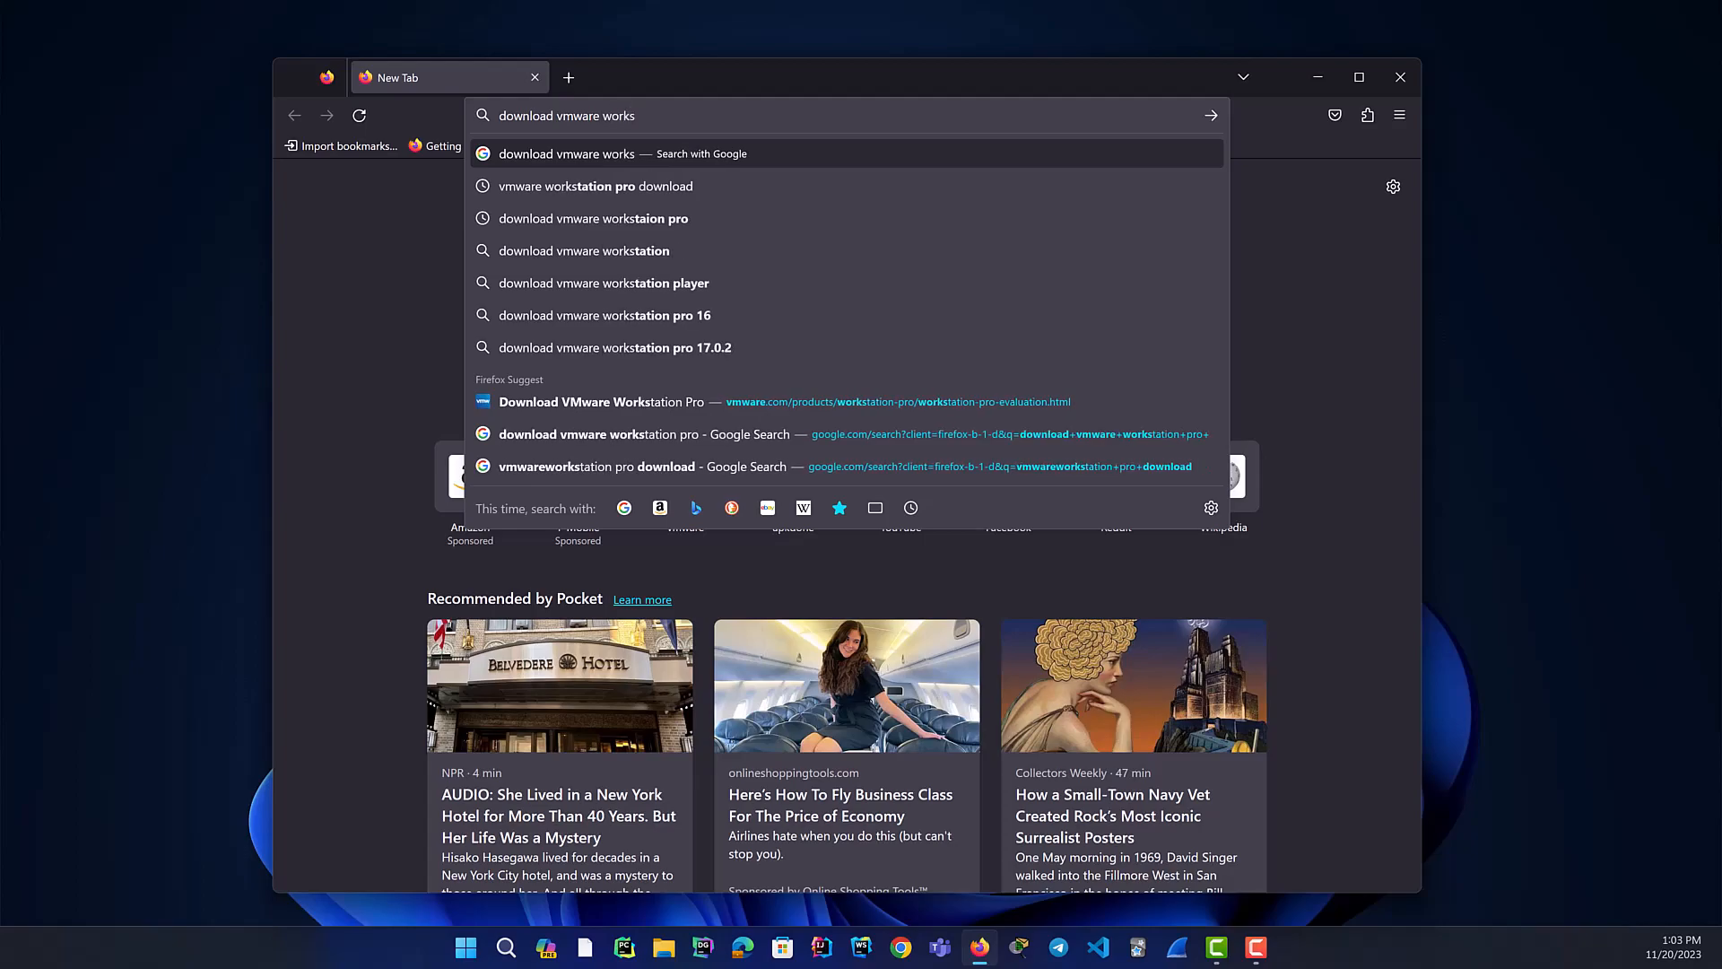
{"action": "type", "text": "tiona"}
{"action": "key", "text": "BackSpace"}
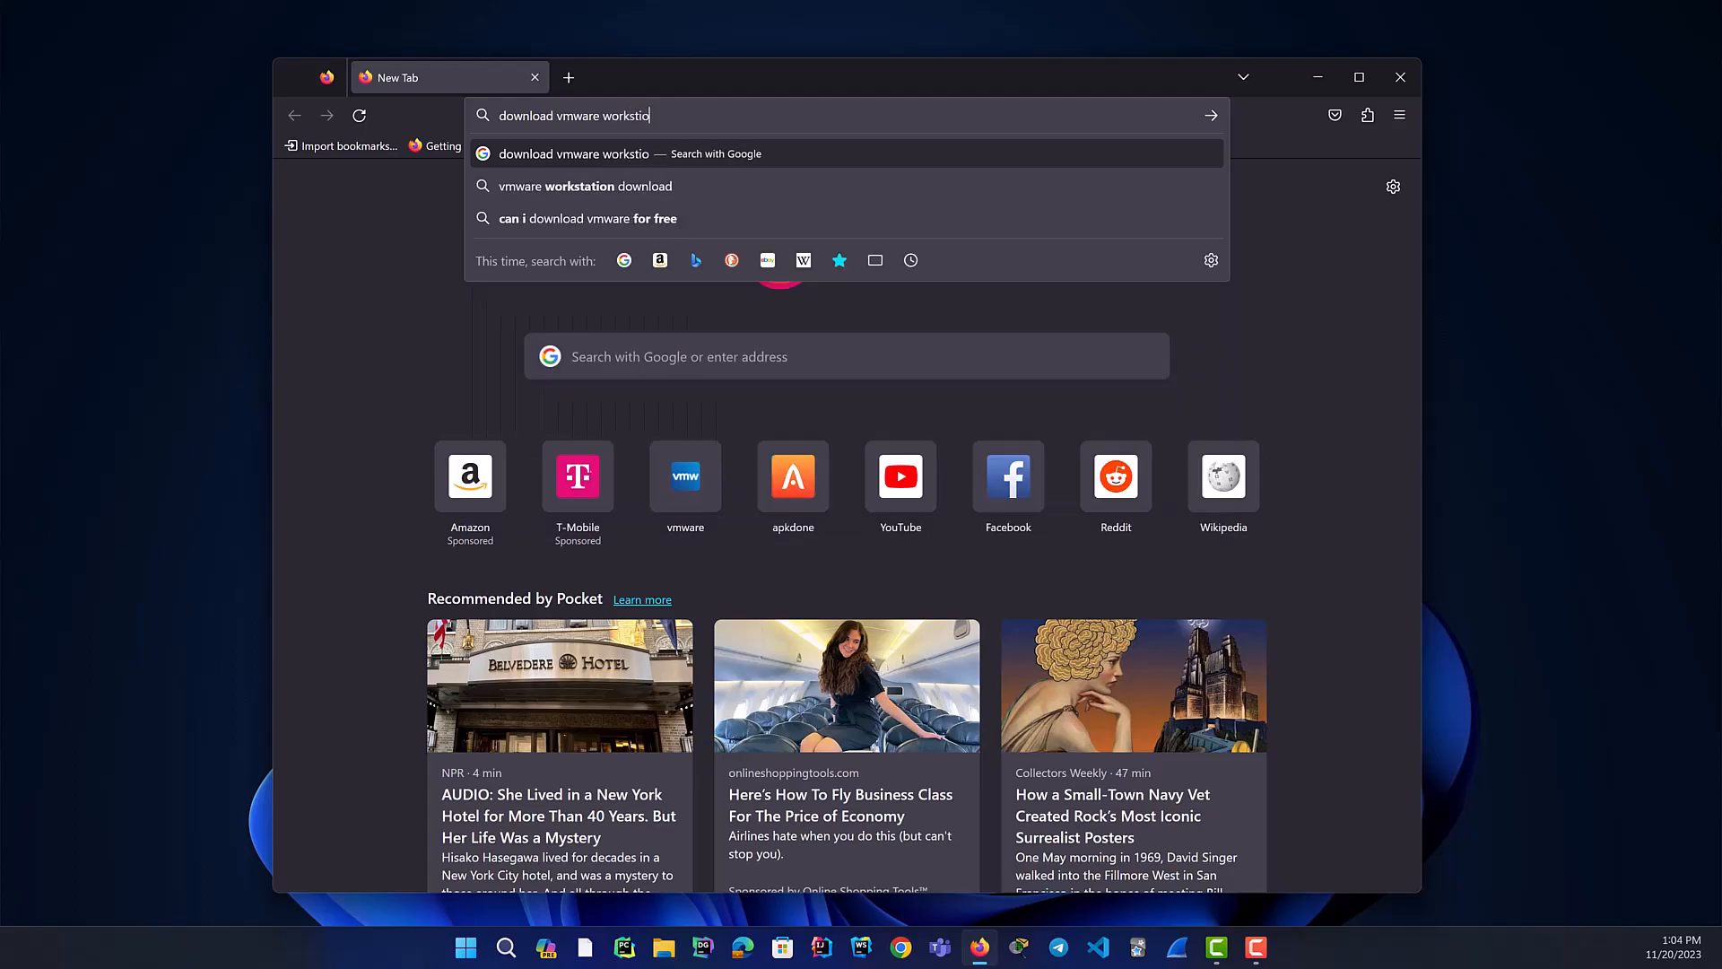
{"action": "type", "text": "n pro"}
{"action": "key", "text": "Return"}
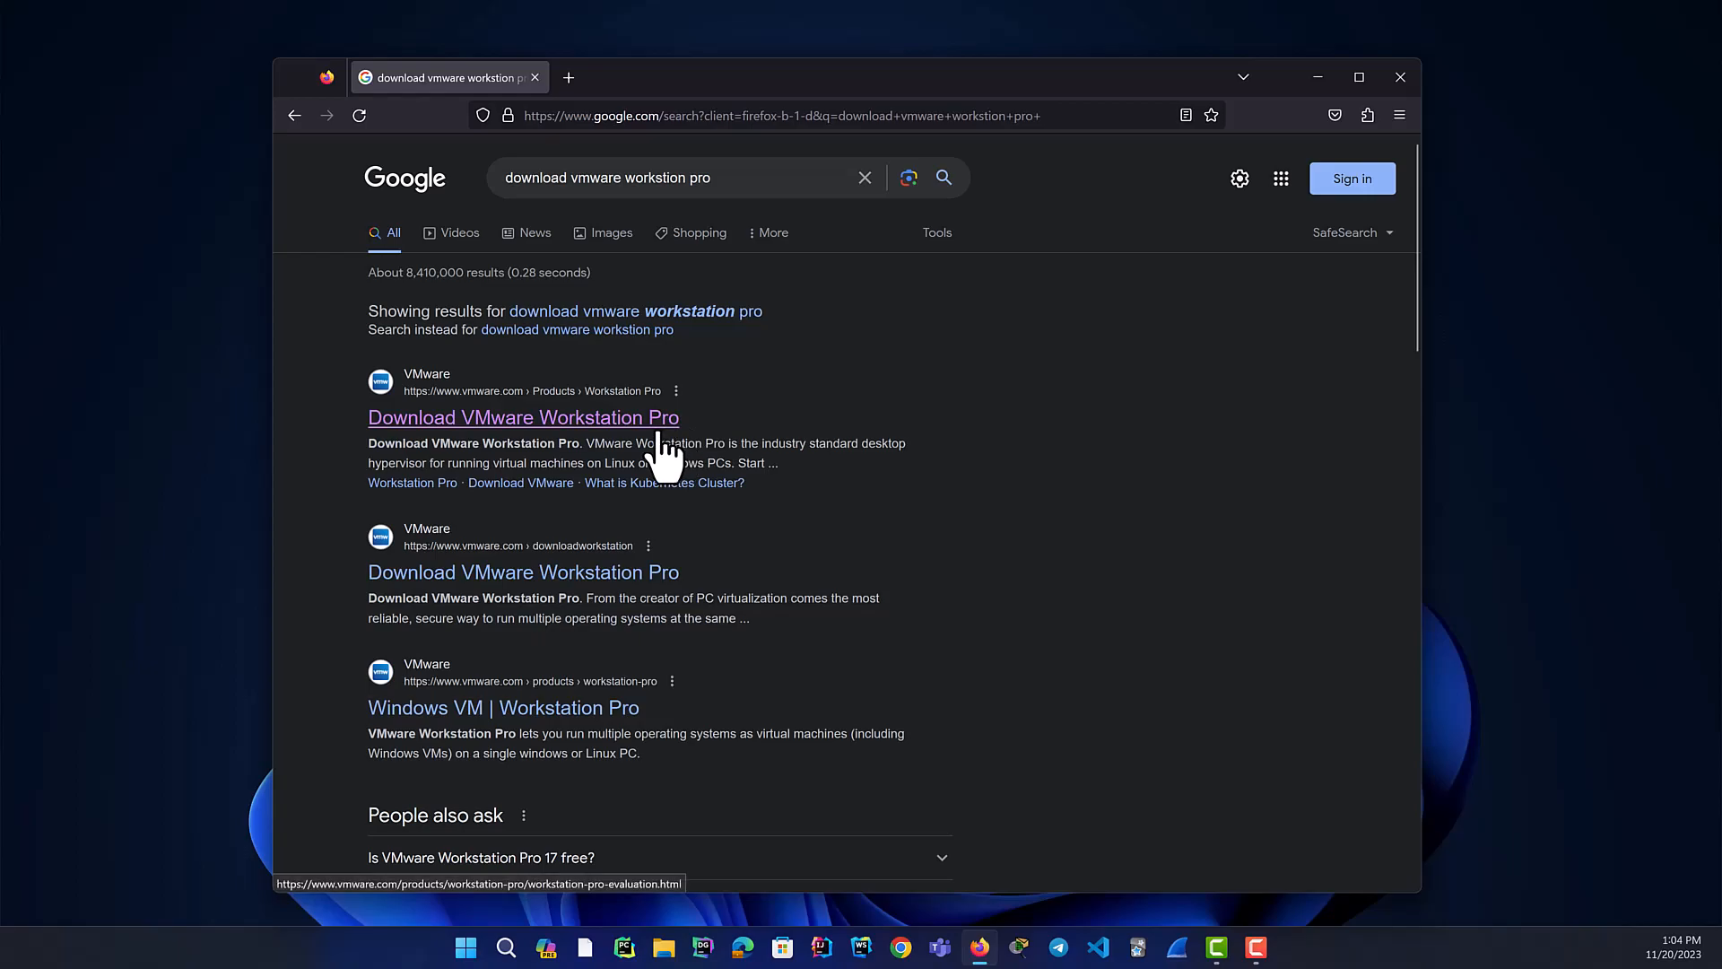
- Start the Workstation 17 Pro for Windows download from VMware's Download VMware Workstation Pro page, and cancel that download
{"action": "left_click", "coordinate": [601, 426]}
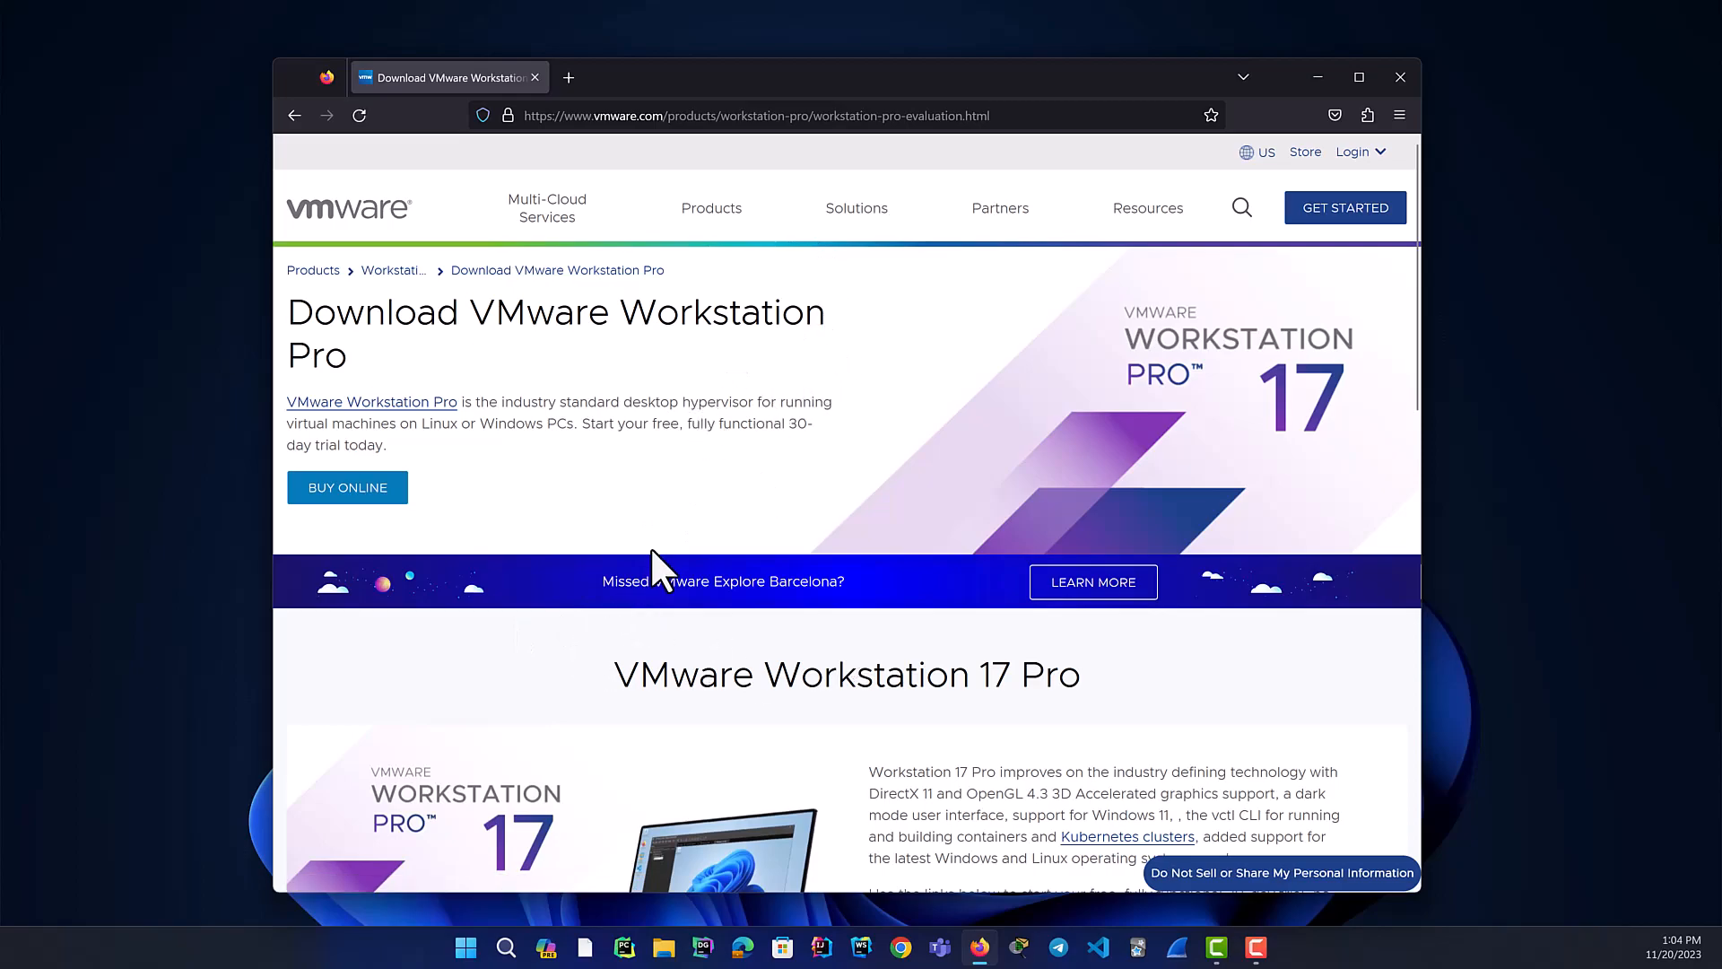
{"action": "scroll", "coordinate": [649, 556], "scroll_direction": "down", "scroll_amount": 5}
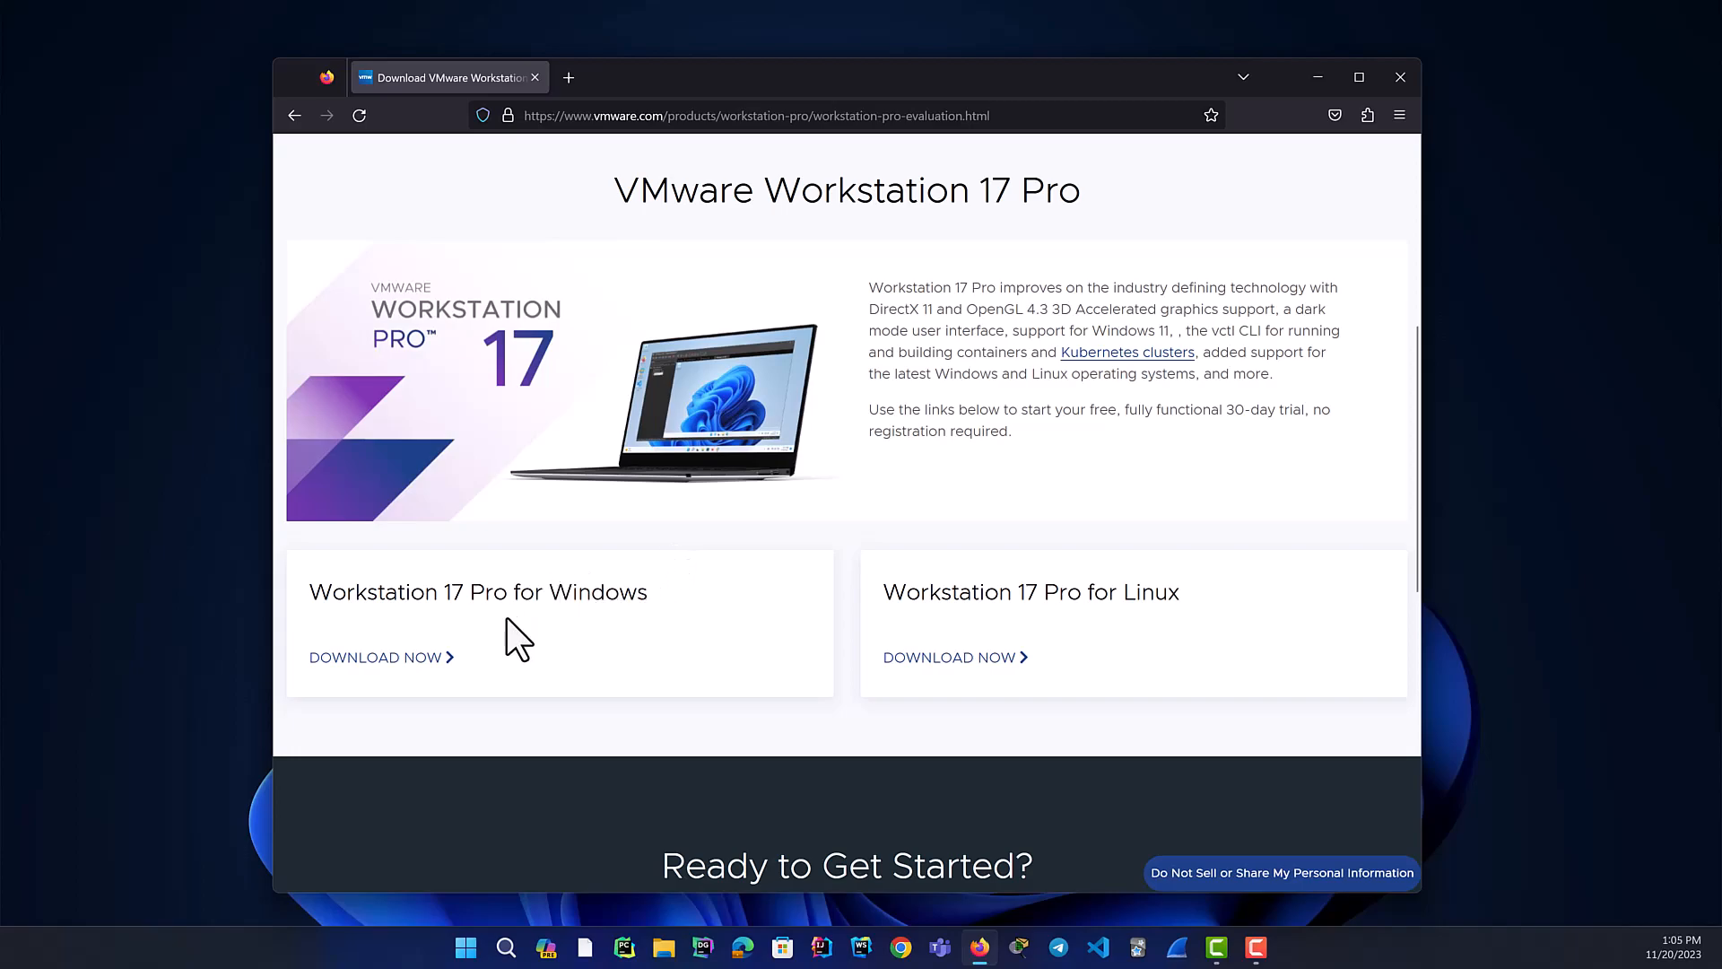
{"action": "left_click", "coordinate": [413, 659]}
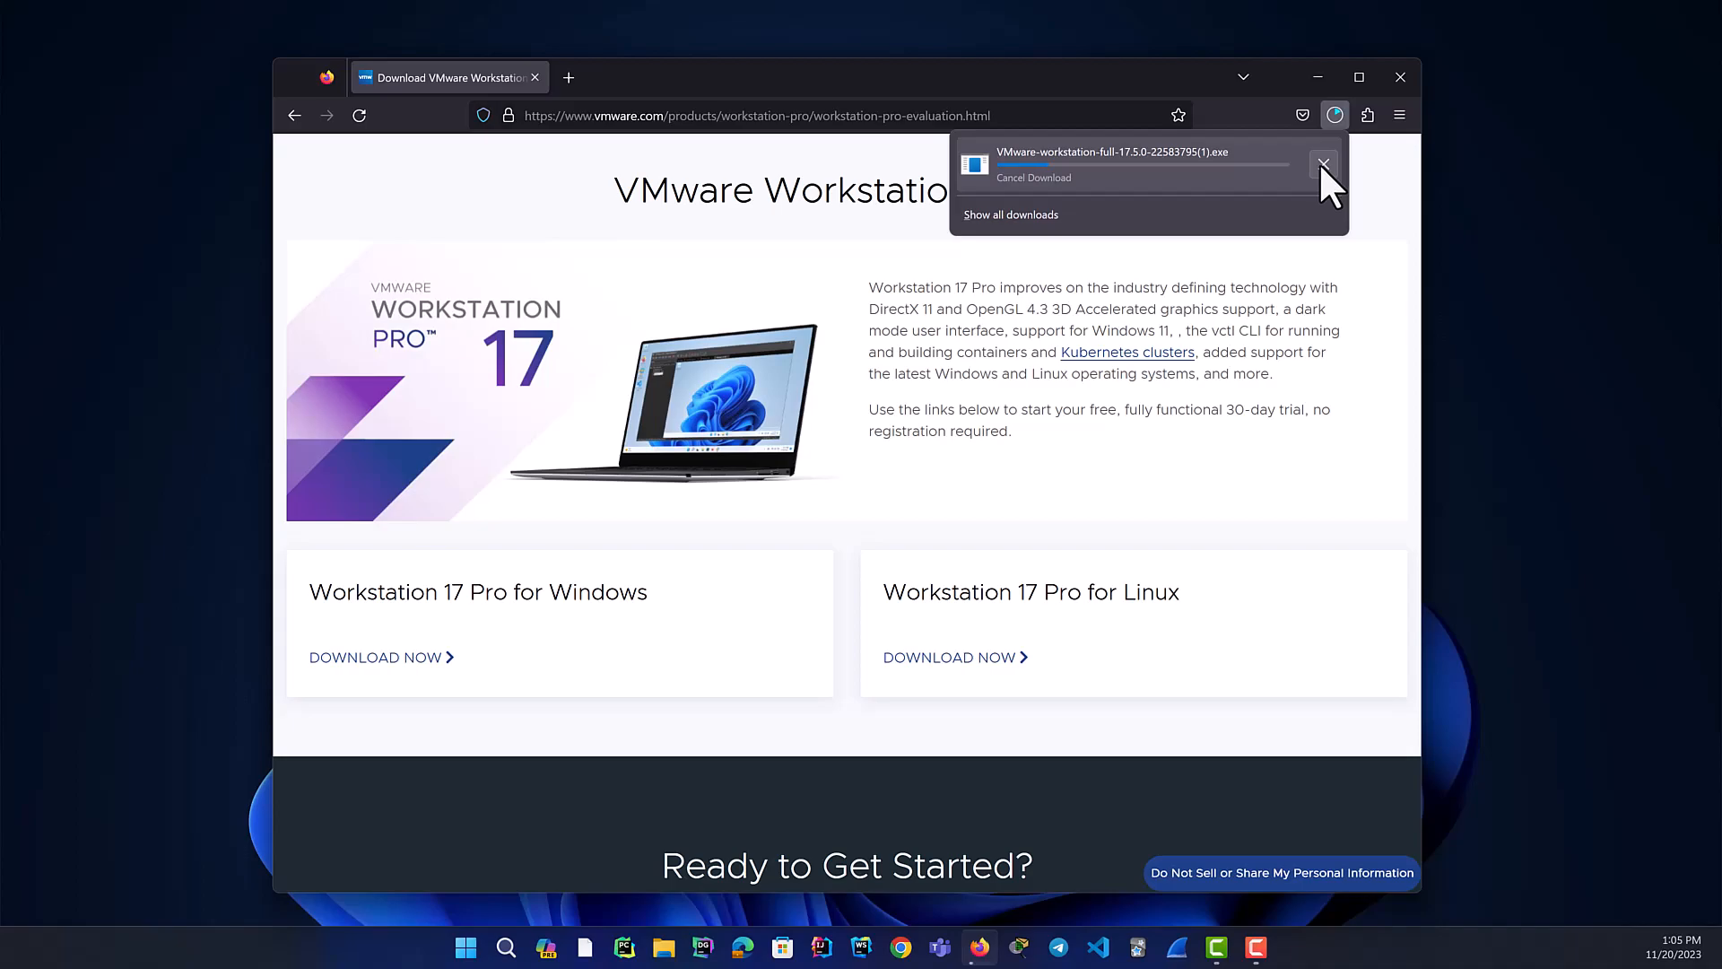
{"action": "left_click", "coordinate": [1322, 165]}
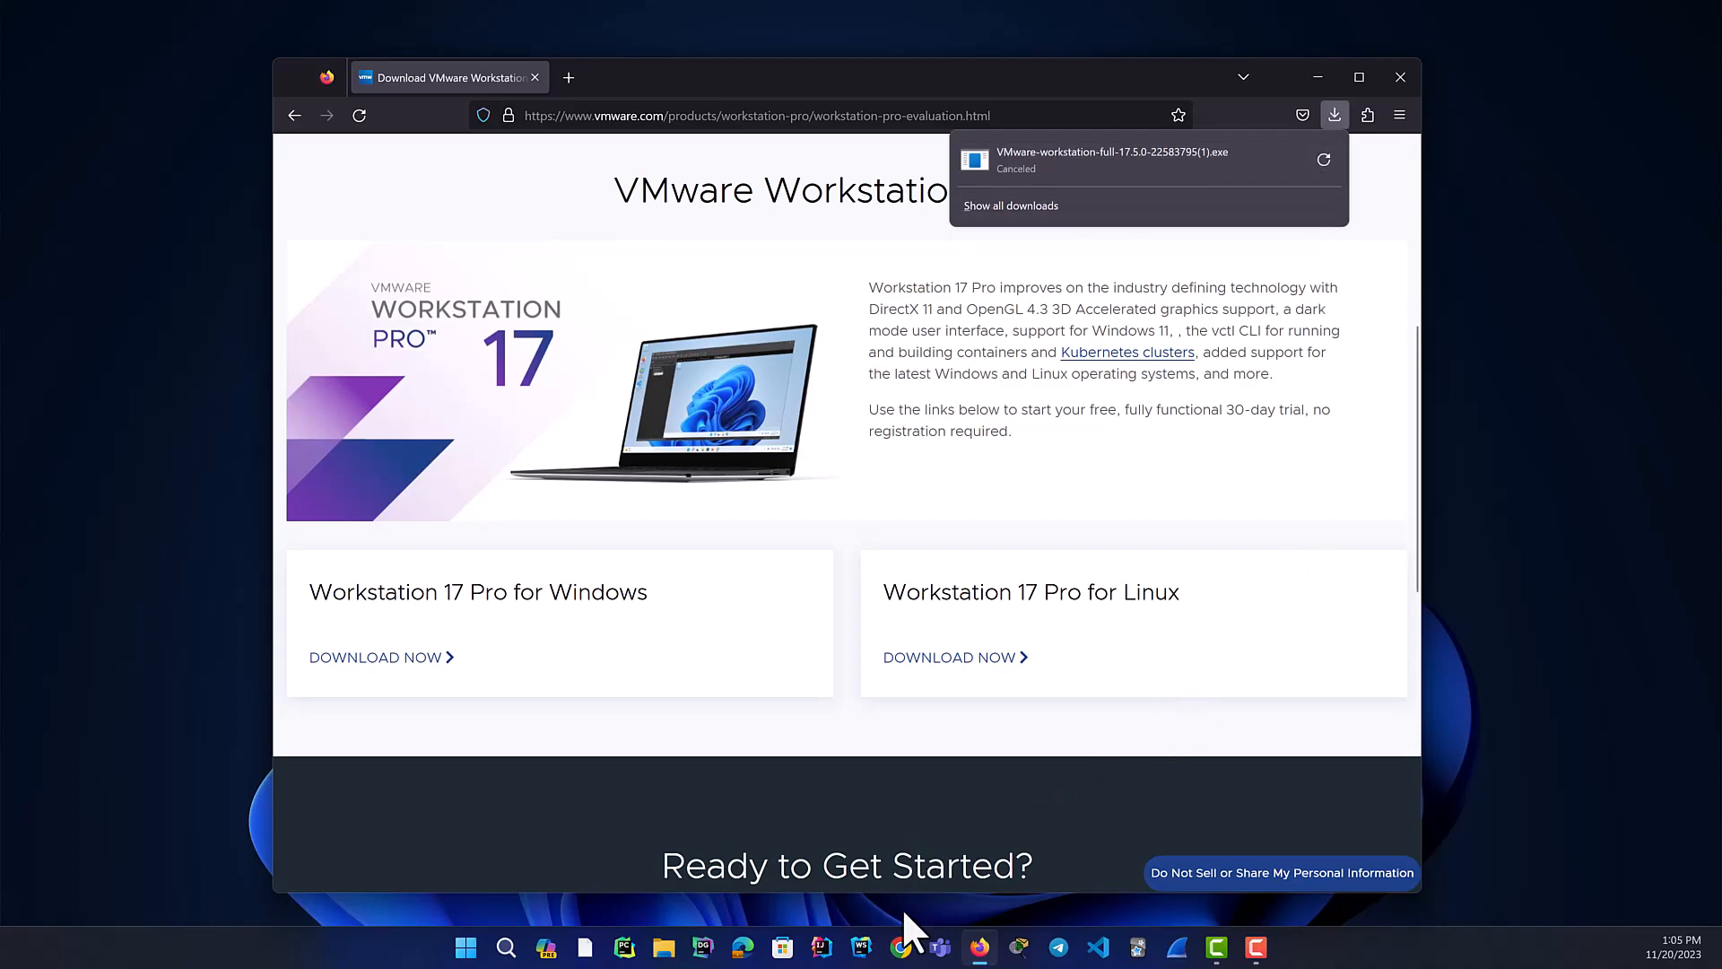
- Switch to File Explorer and run the VMware-workstation-full-17.5.0-22583795 installer from the Downloads folder as administrator
{"action": "left_click", "coordinate": [664, 947]}
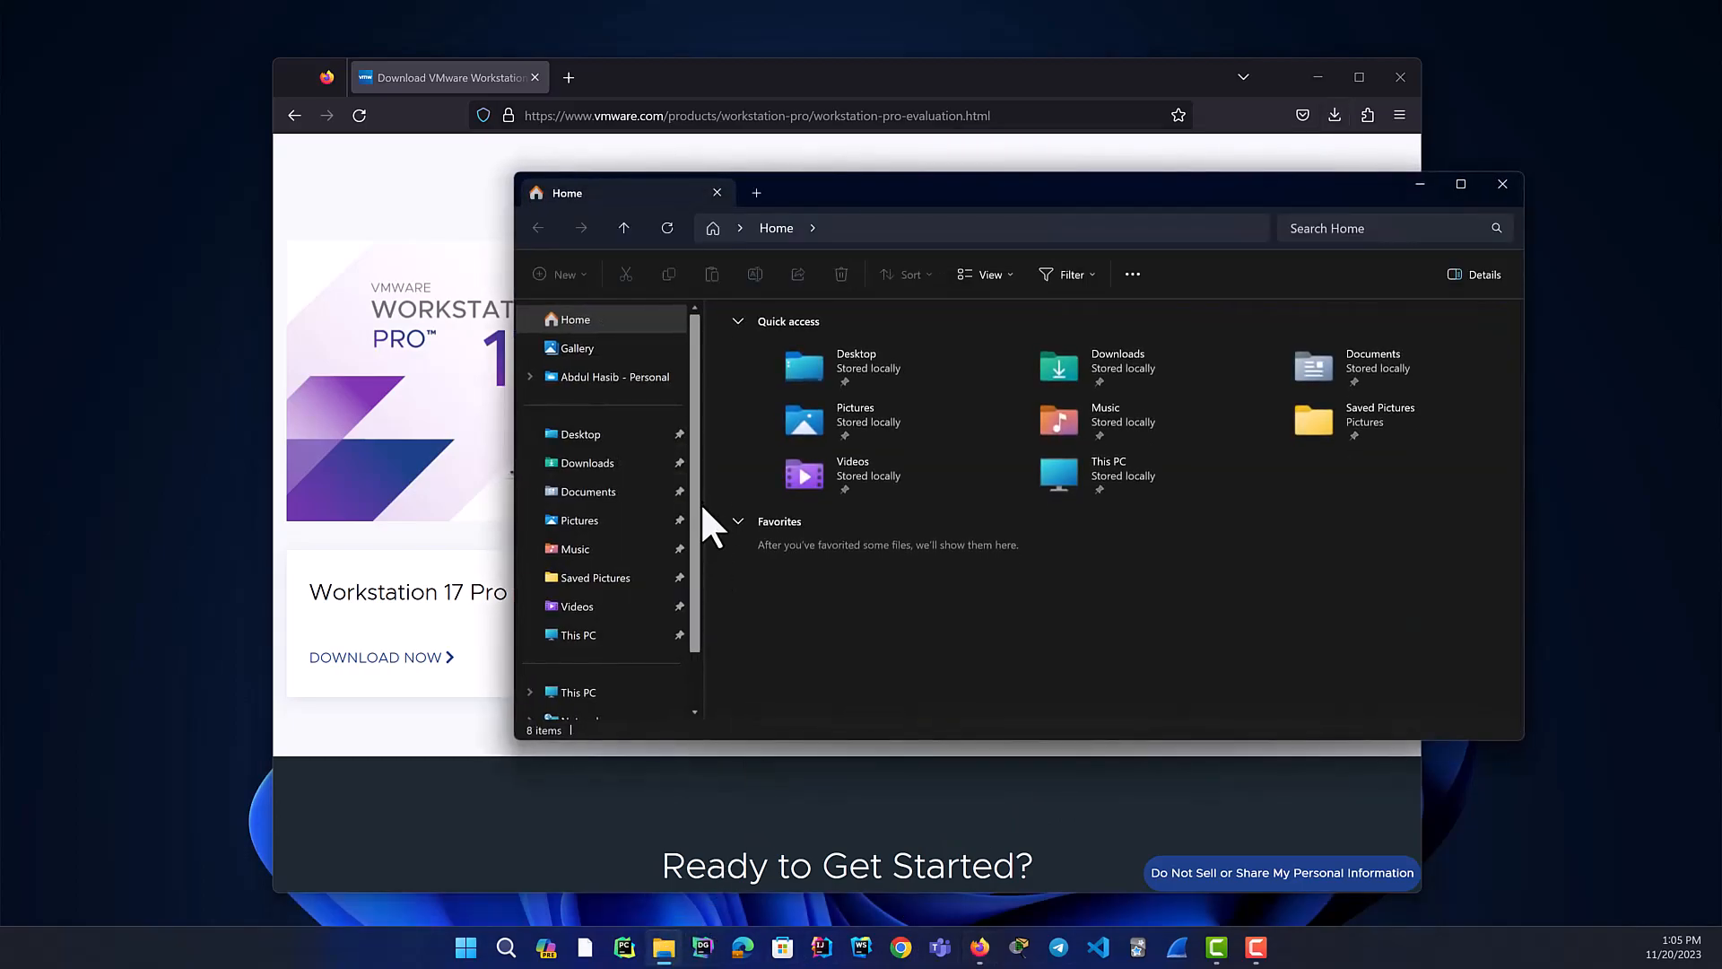
{"action": "left_click", "coordinate": [608, 465]}
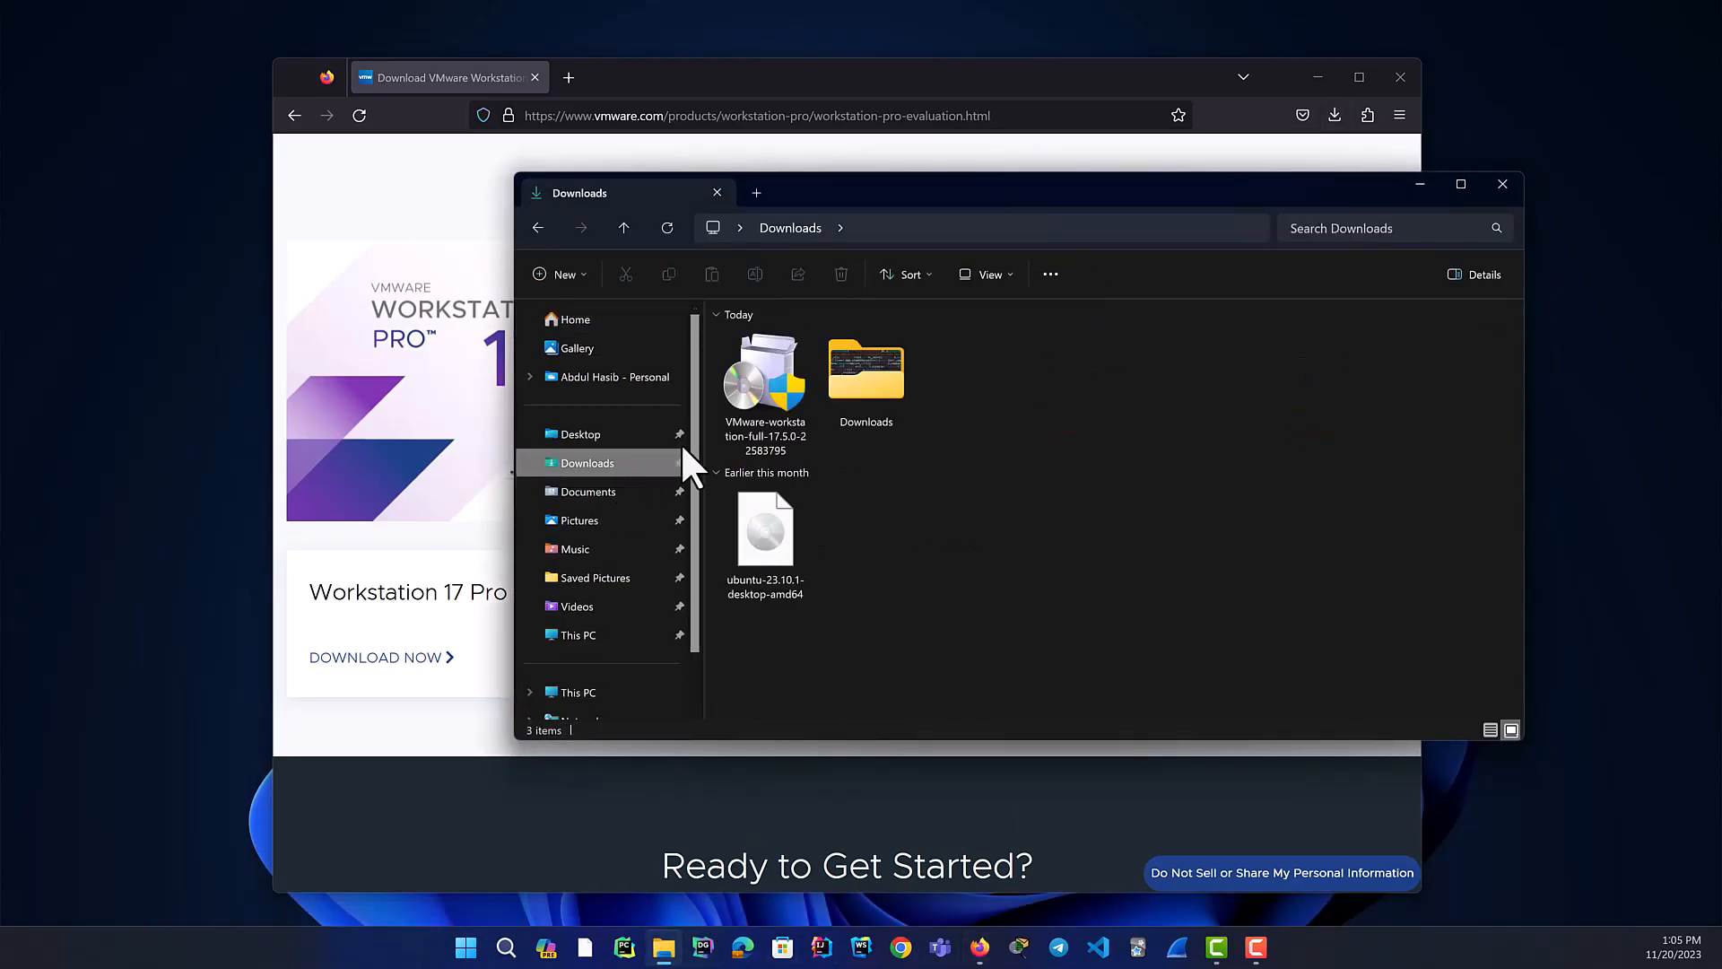
{"action": "right_click", "coordinate": [753, 375]}
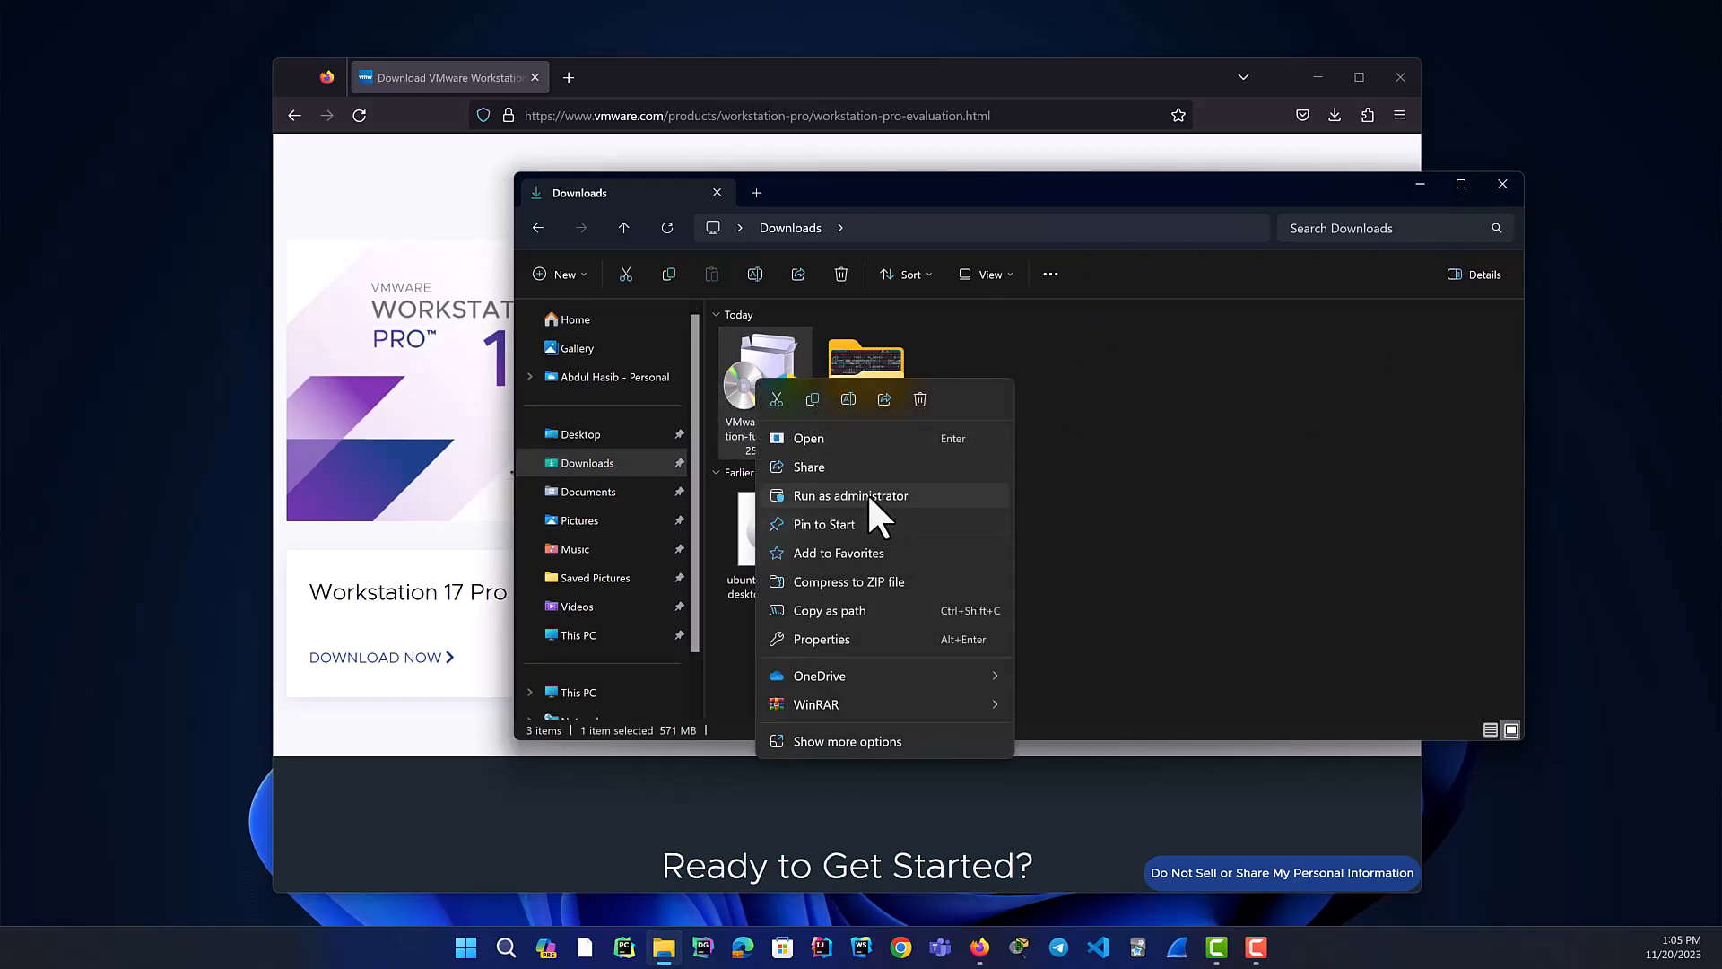
{"action": "left_click", "coordinate": [868, 494]}
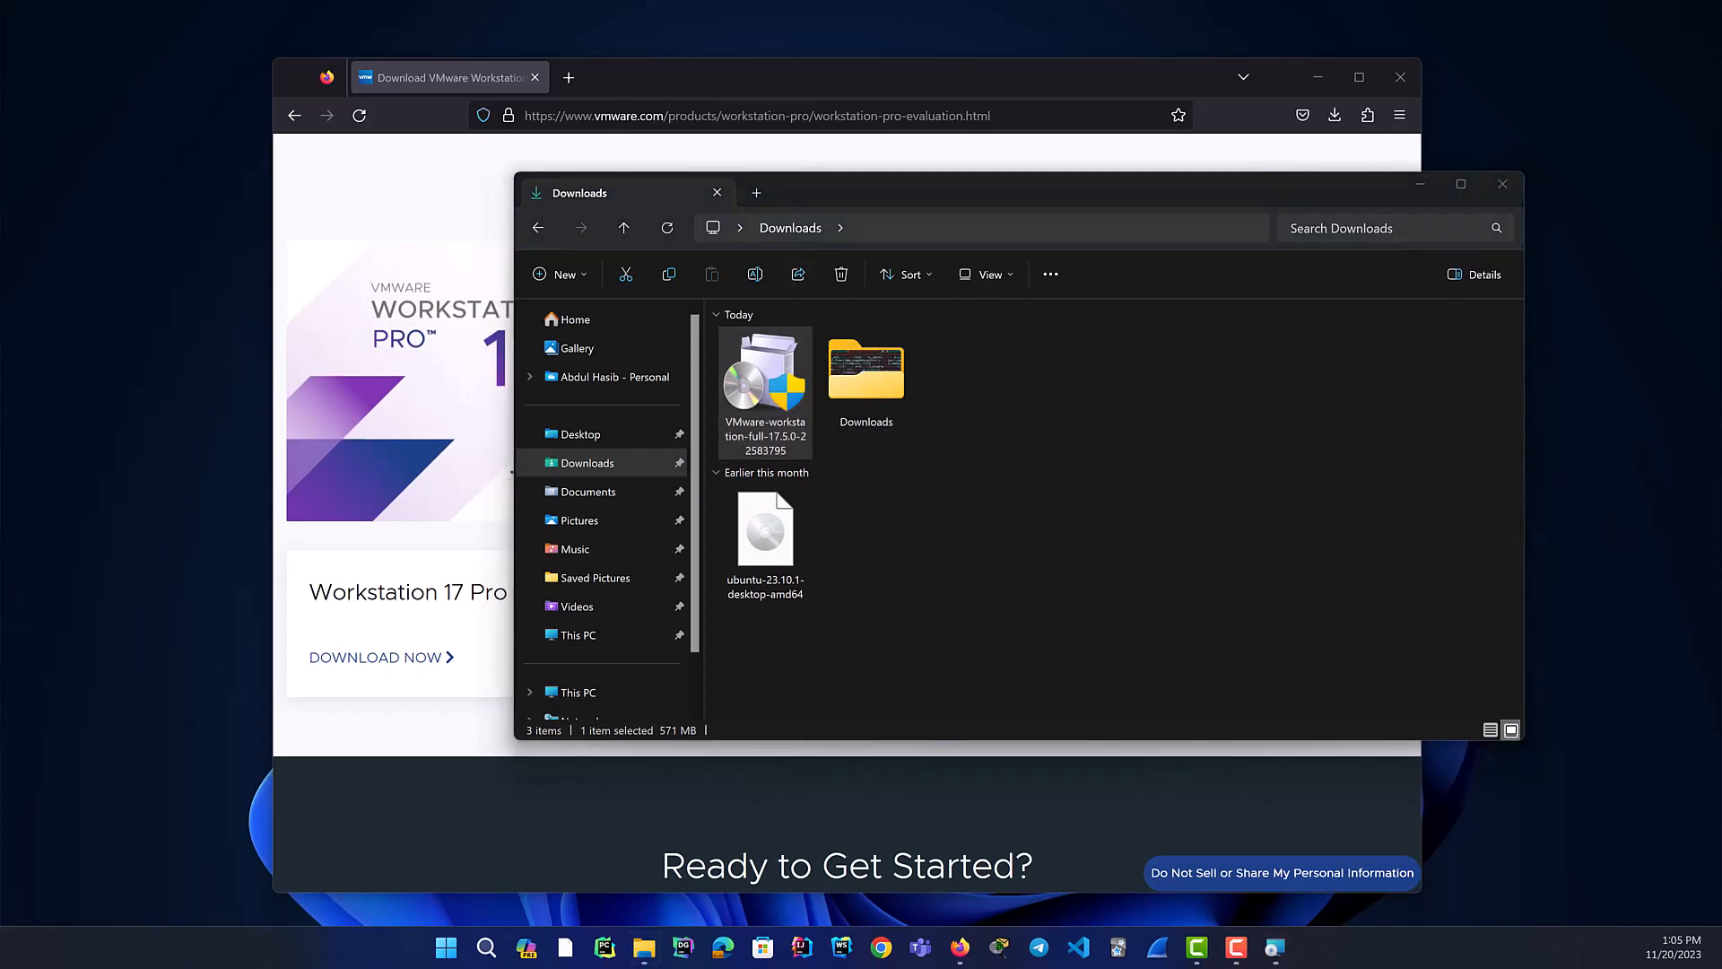
- Accept the license agreement in the setup wizard and keep the default custom setup and user experience settings
{"action": "left_click_drag", "start_coordinate": [928, 350], "coordinate": [595, 268]}
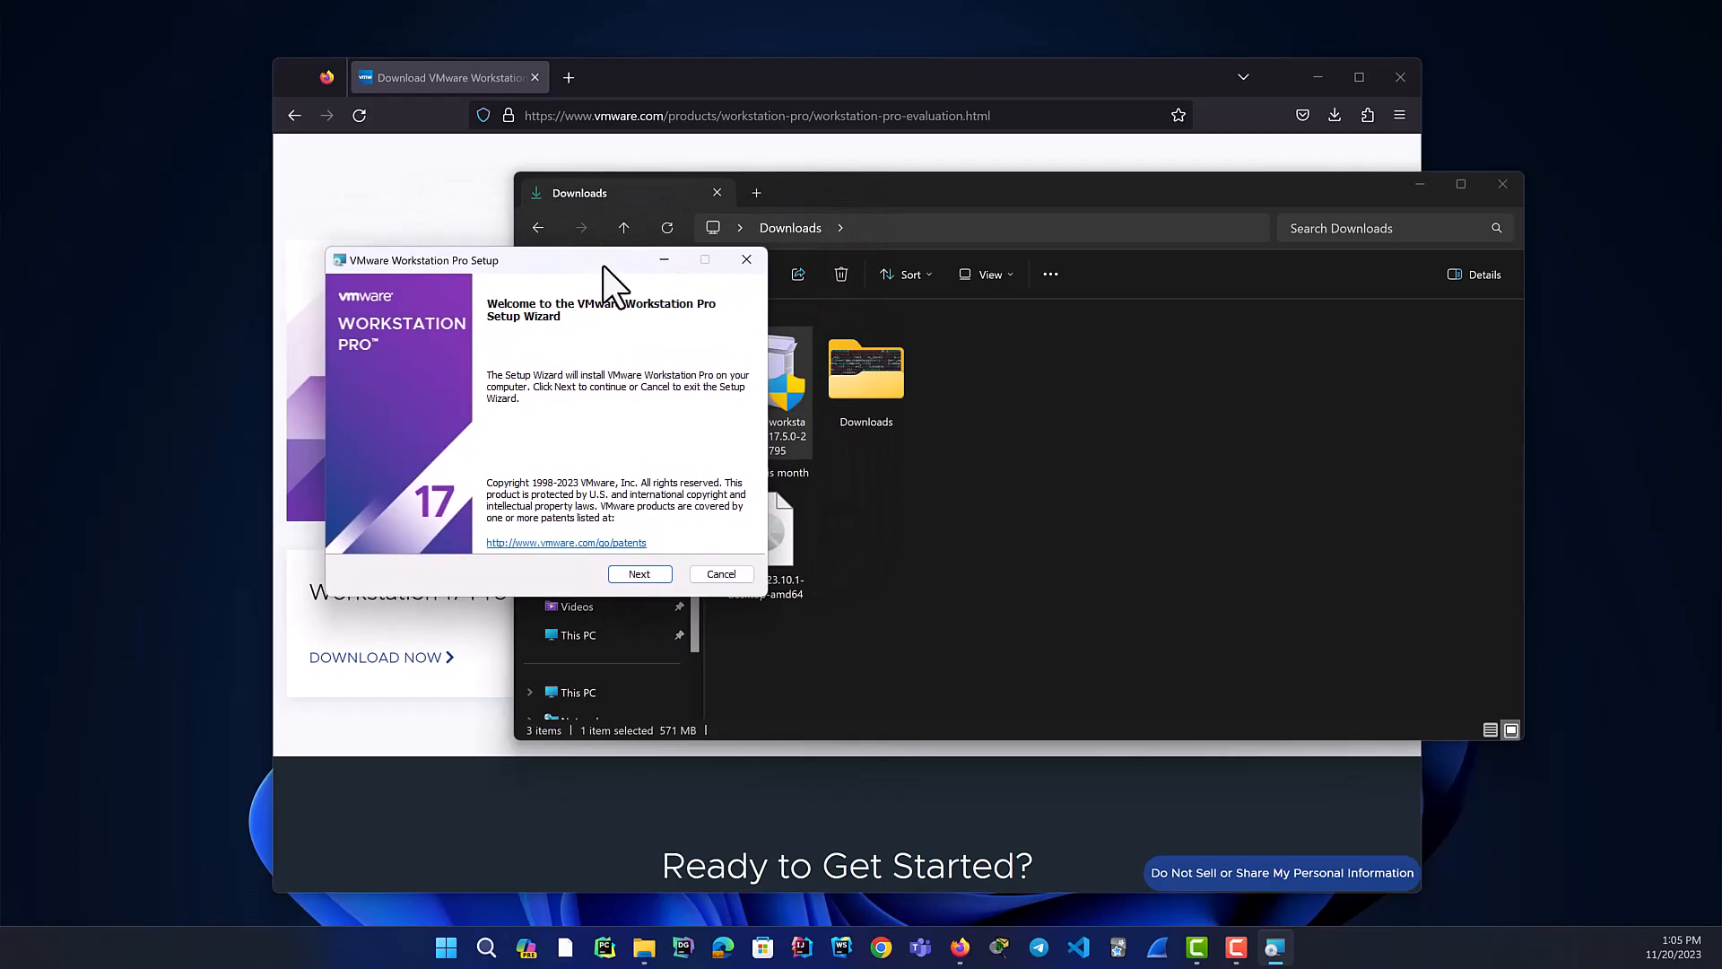
{"action": "left_click", "coordinate": [639, 574]}
{"action": "left_click", "coordinate": [495, 533]}
{"action": "left_click", "coordinate": [639, 574]}
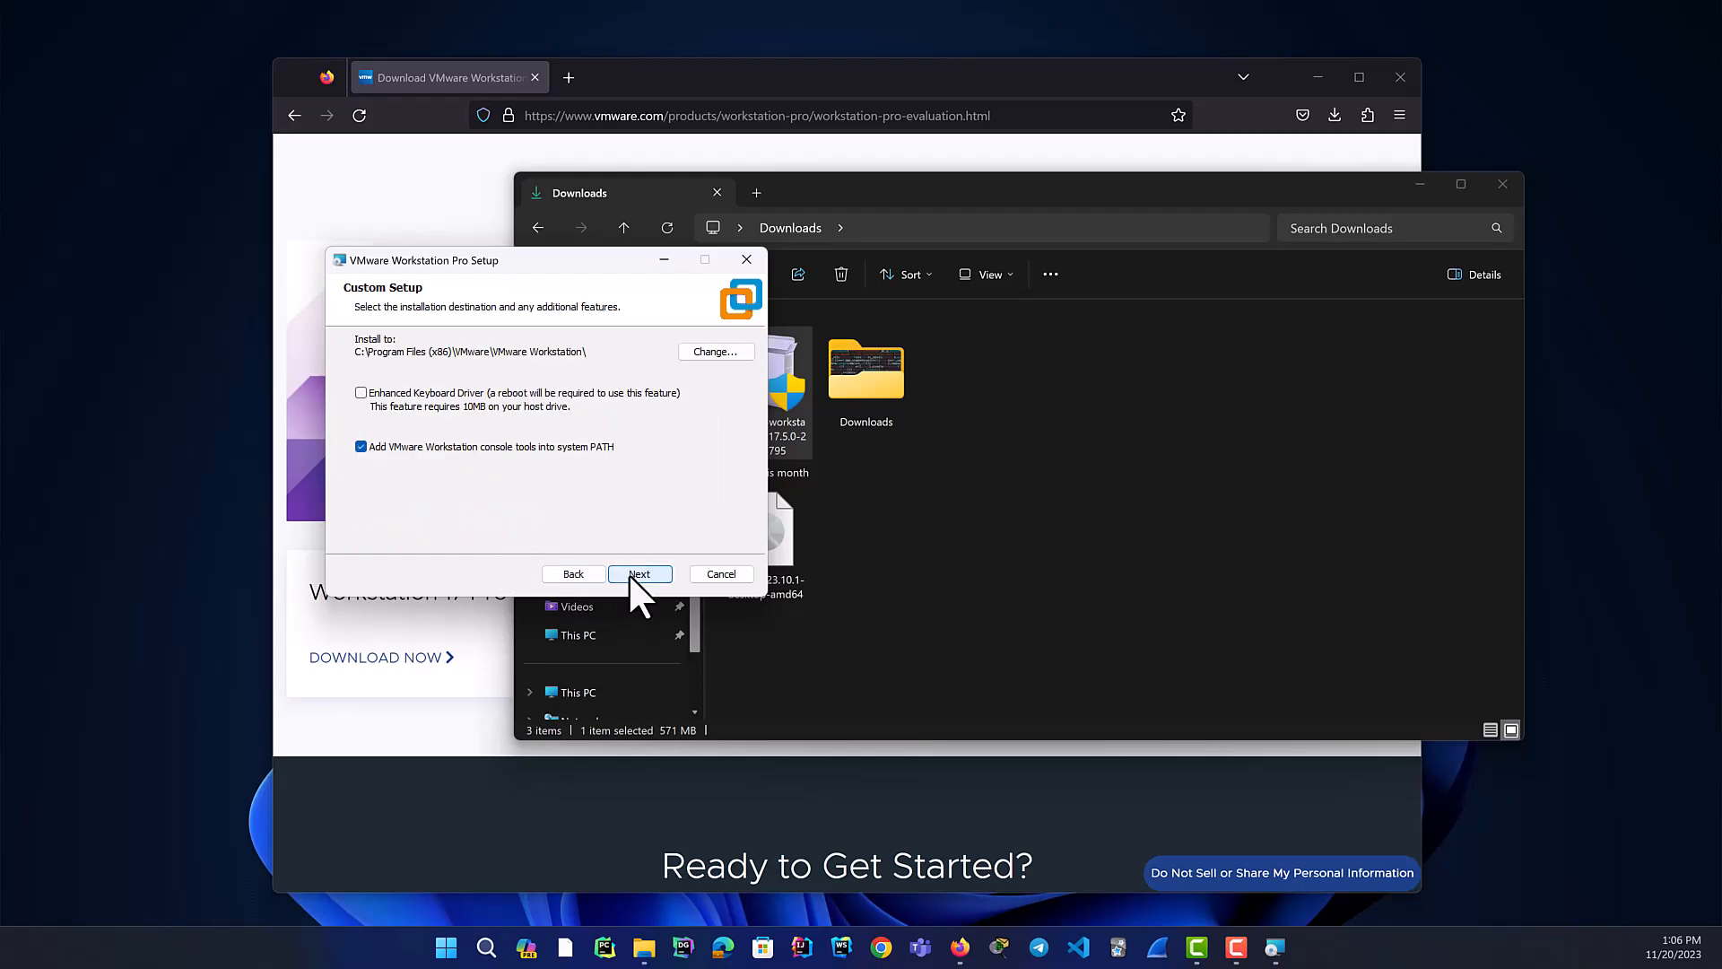
{"action": "left_click", "coordinate": [626, 571]}
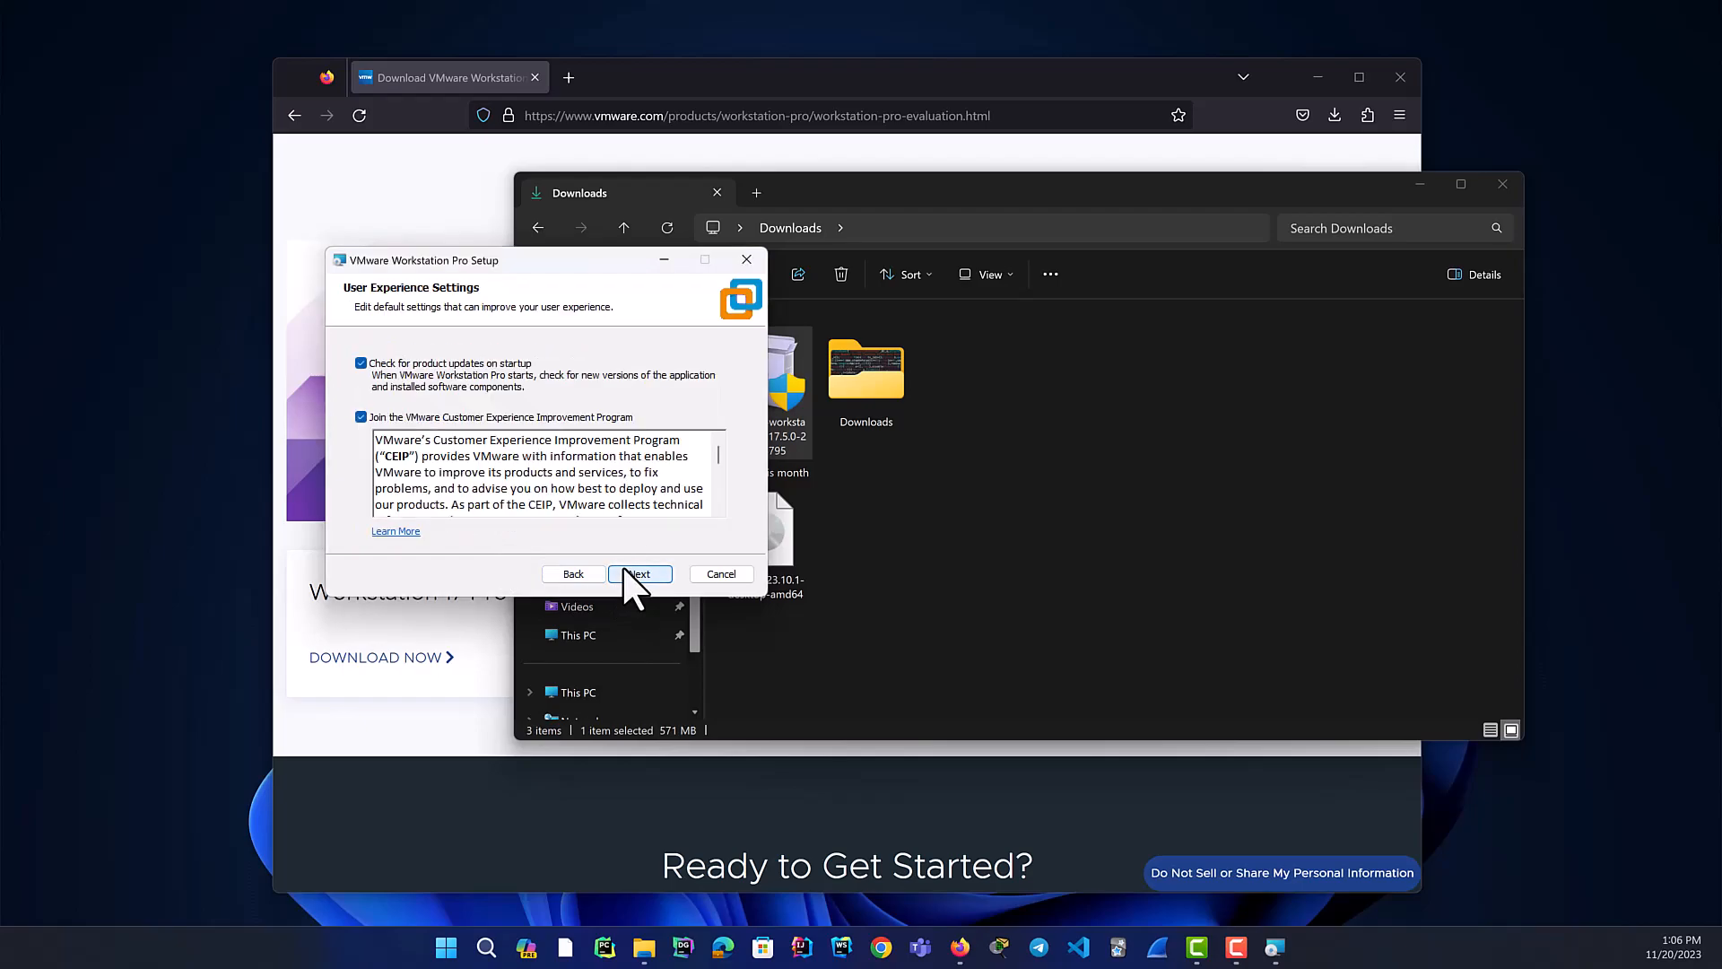
{"action": "left_click", "coordinate": [628, 575]}
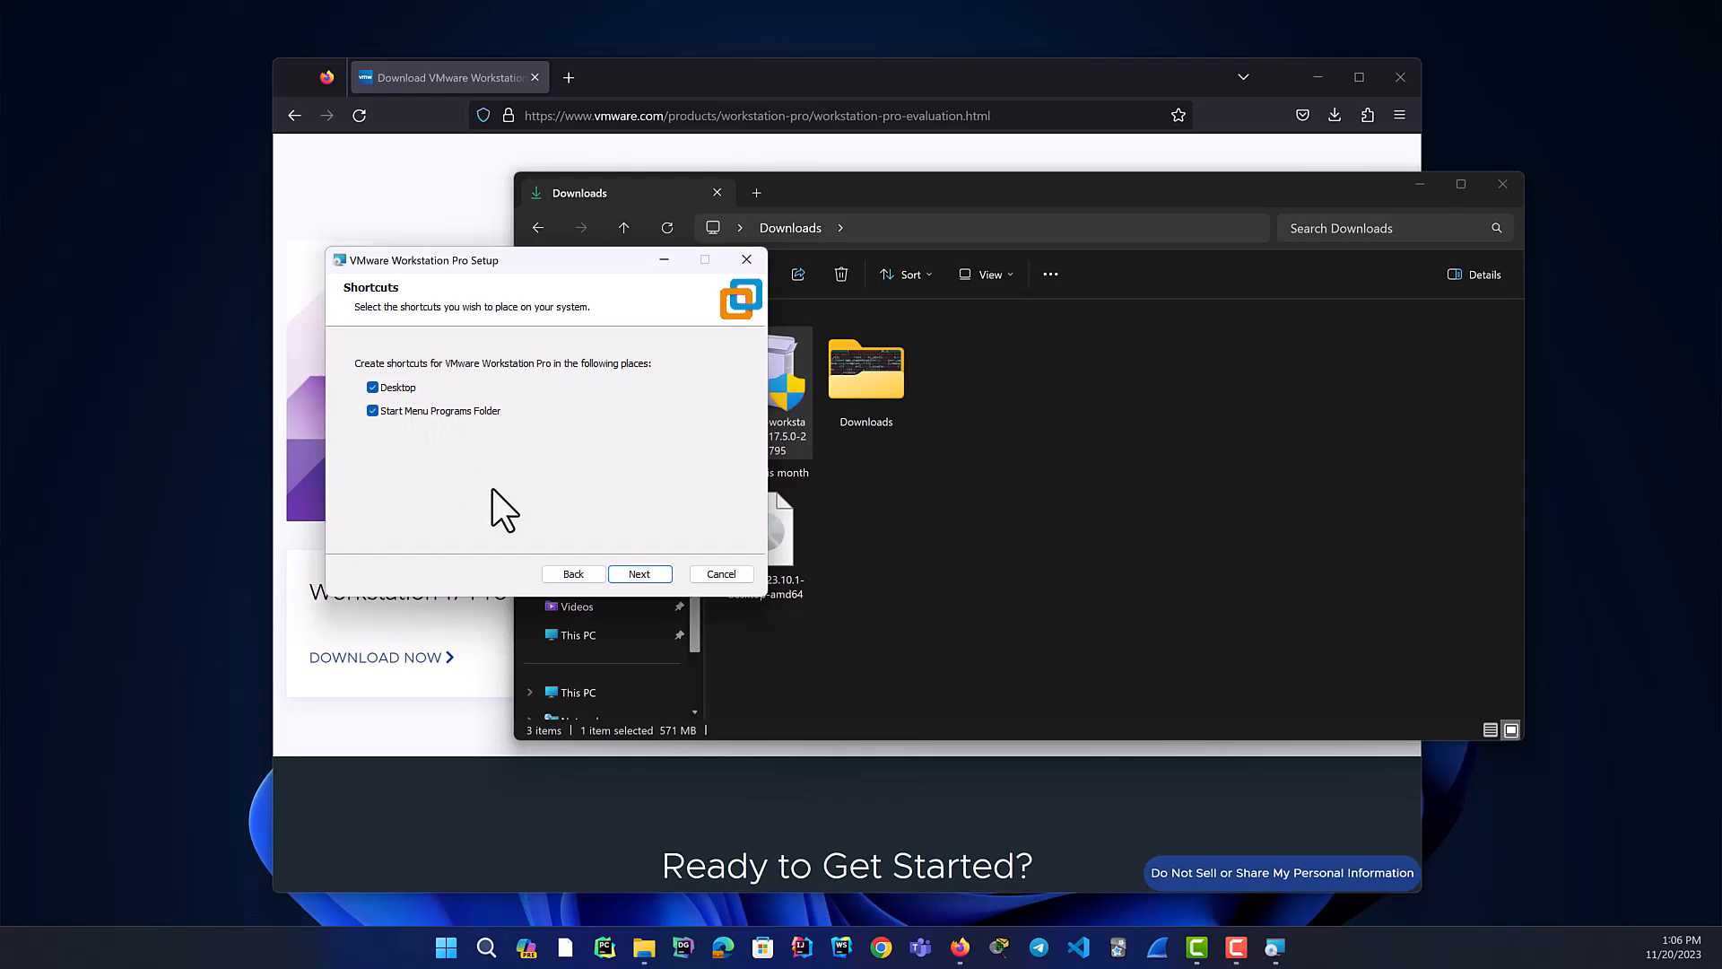
- Exclude the Desktop shortcut from the installation, keeping only the Start Menu Programs Folder shortcut
{"action": "left_click", "coordinate": [446, 947]}
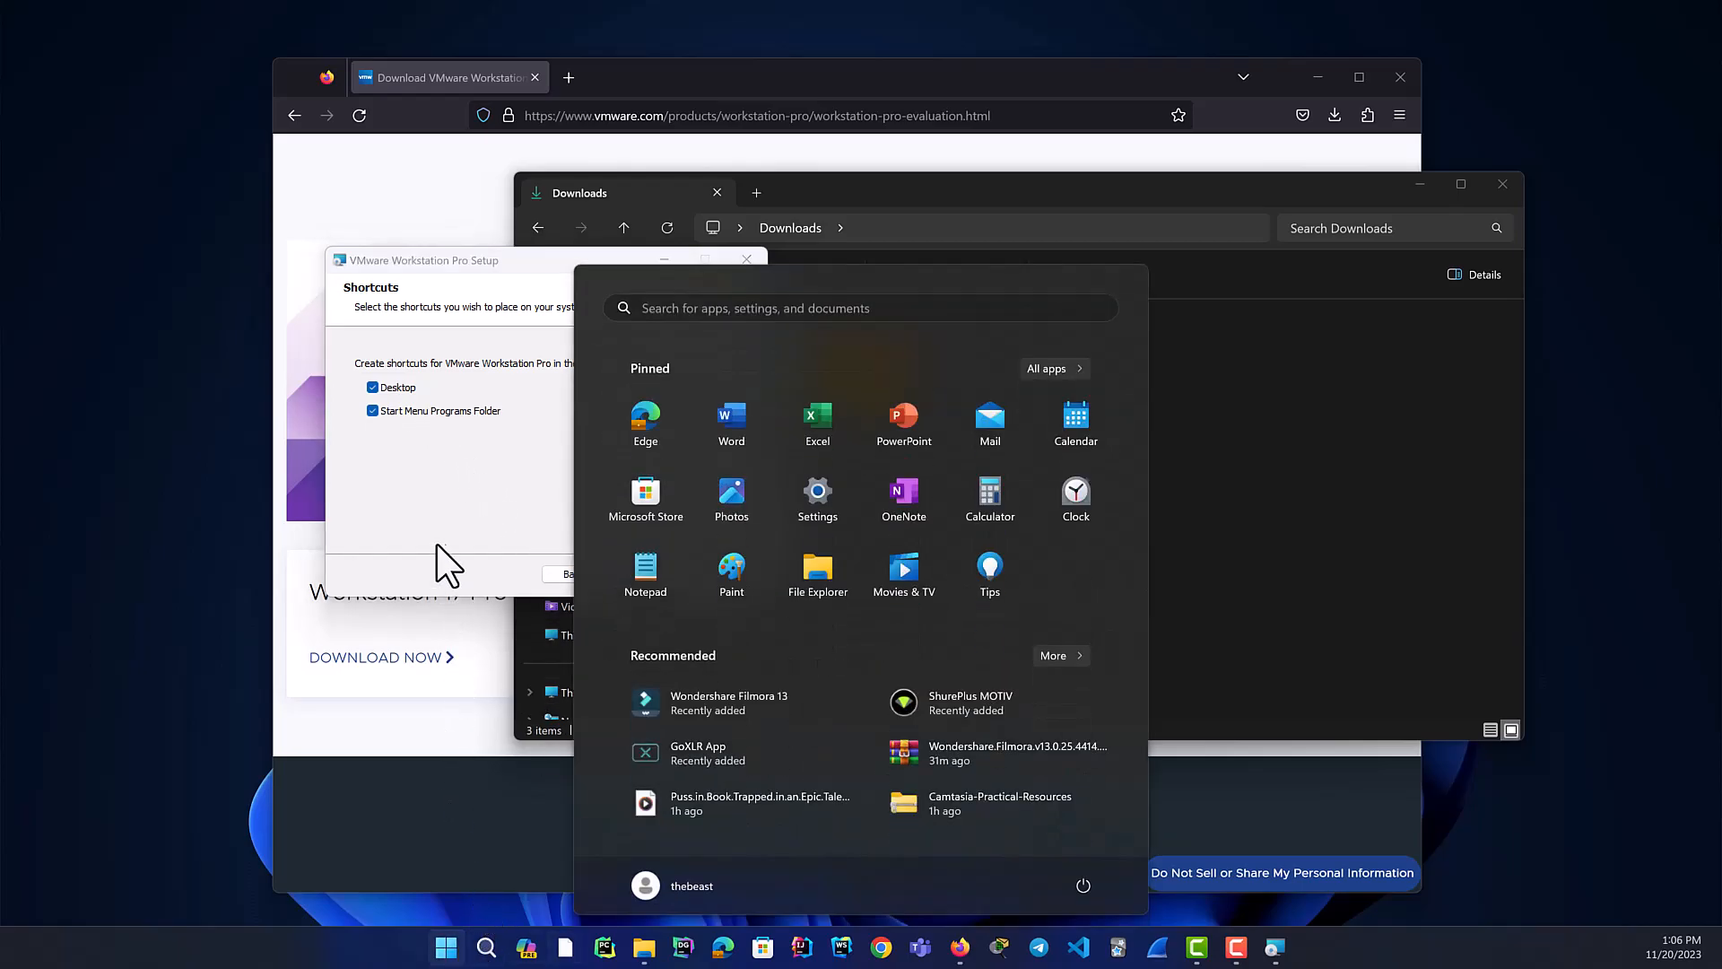
{"action": "left_click", "coordinate": [412, 475]}
{"action": "left_click", "coordinate": [391, 389]}
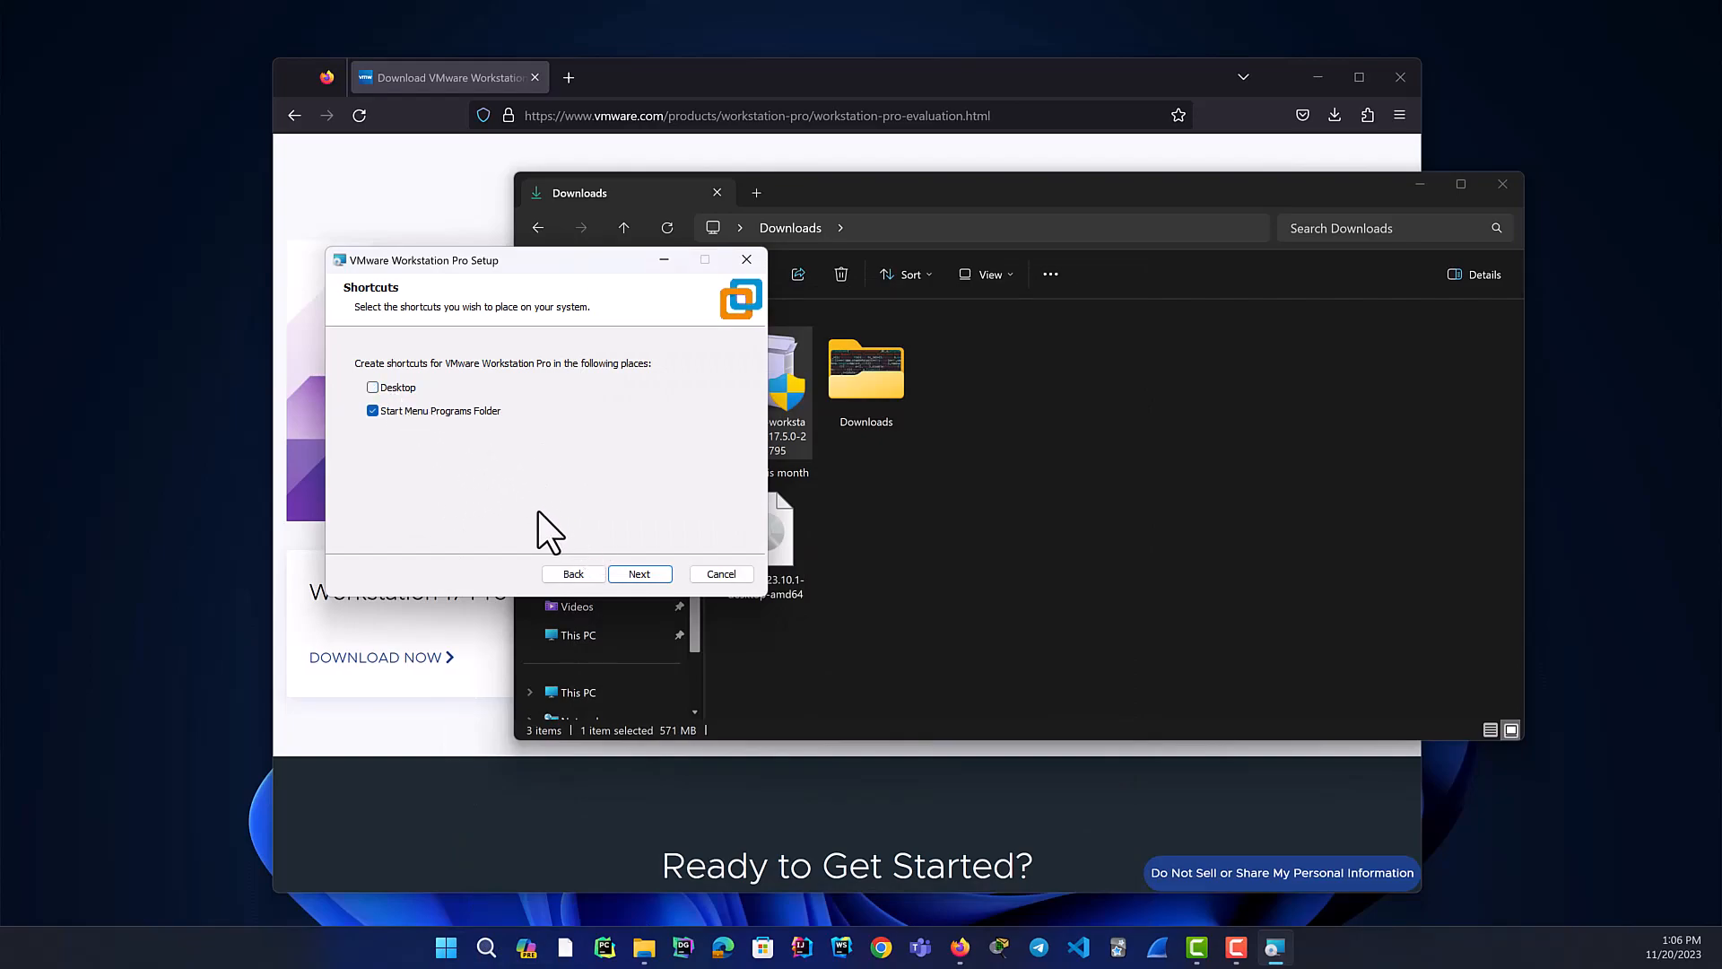
- Install VMware Workstation Pro with the chosen settings and finish the setup wizard without entering a license
{"action": "left_click", "coordinate": [639, 574]}
{"action": "left_click", "coordinate": [639, 574]}
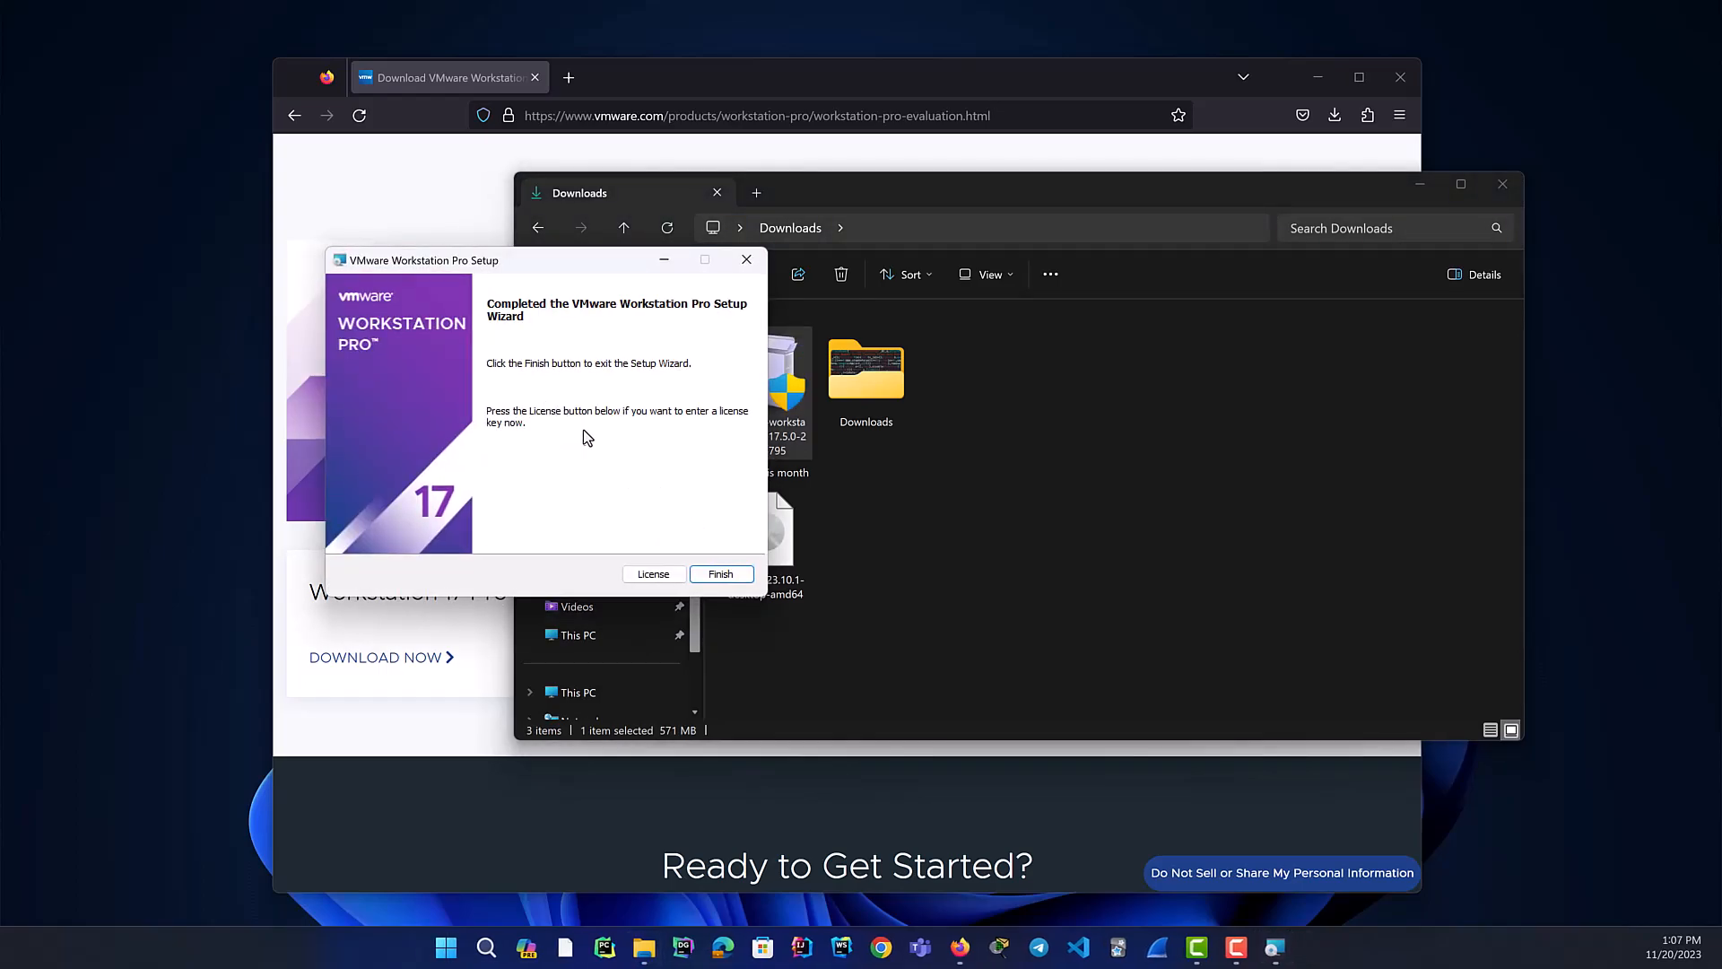
{"action": "left_click", "coordinate": [720, 574]}
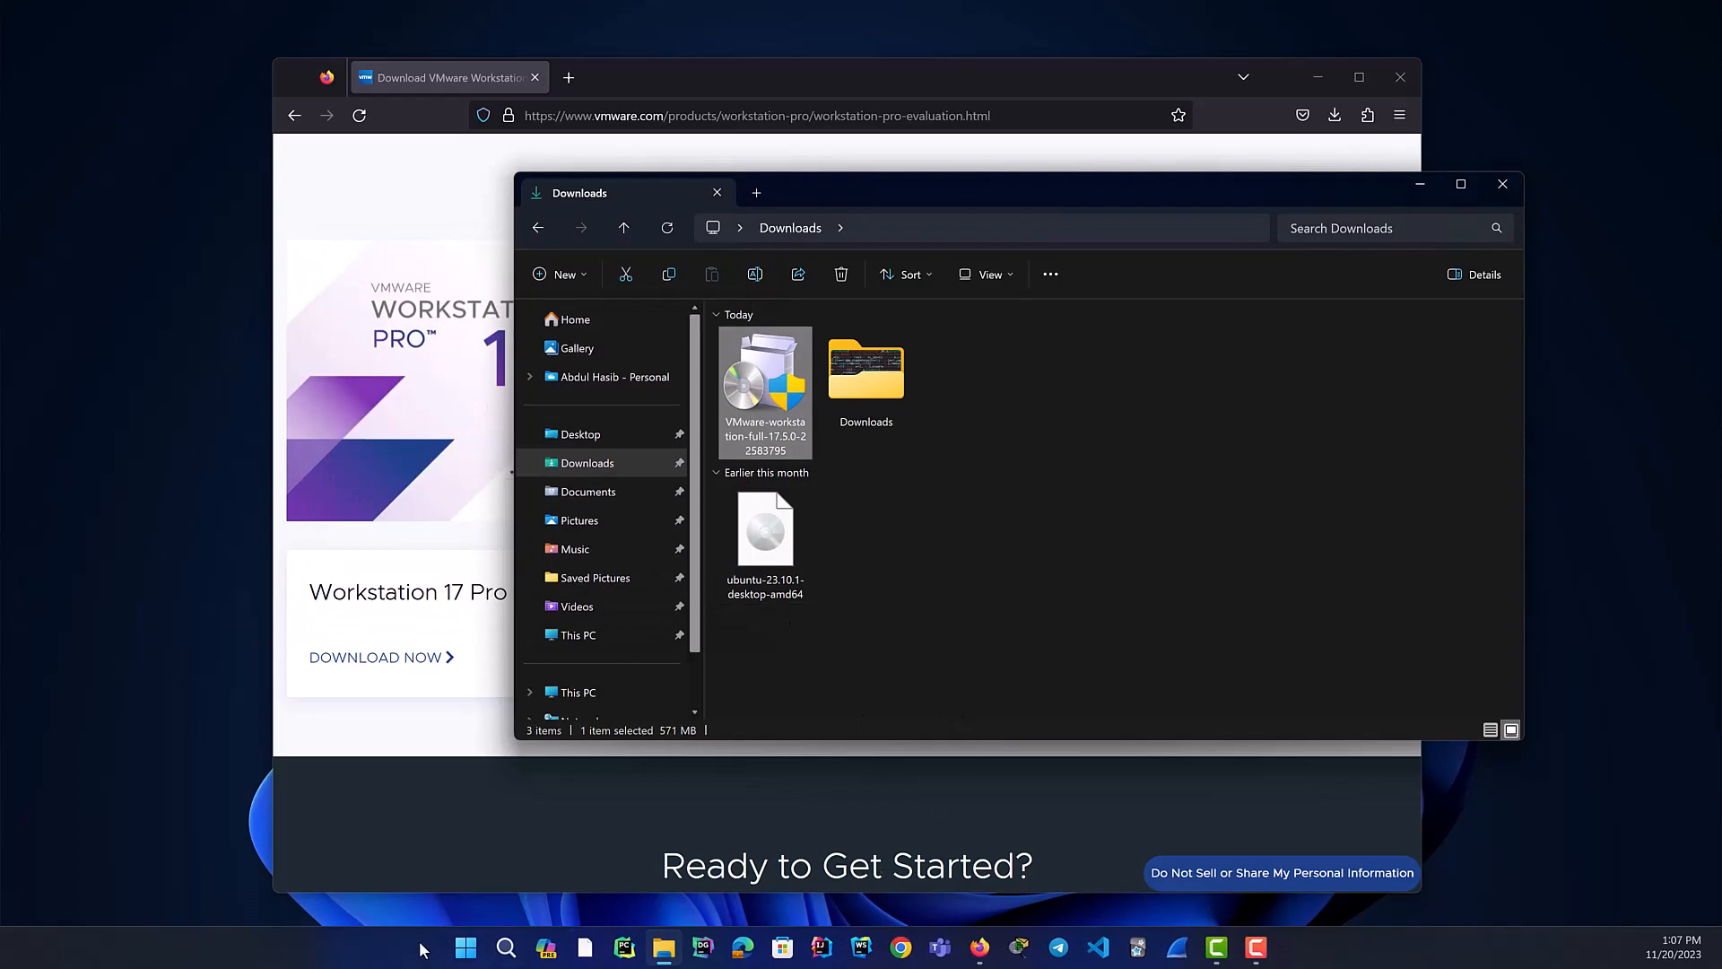
- Launch VMware Workstation Pro and activate the option to try VMware Workstation 17 for 30 days
{"action": "left_click", "coordinate": [467, 948]}
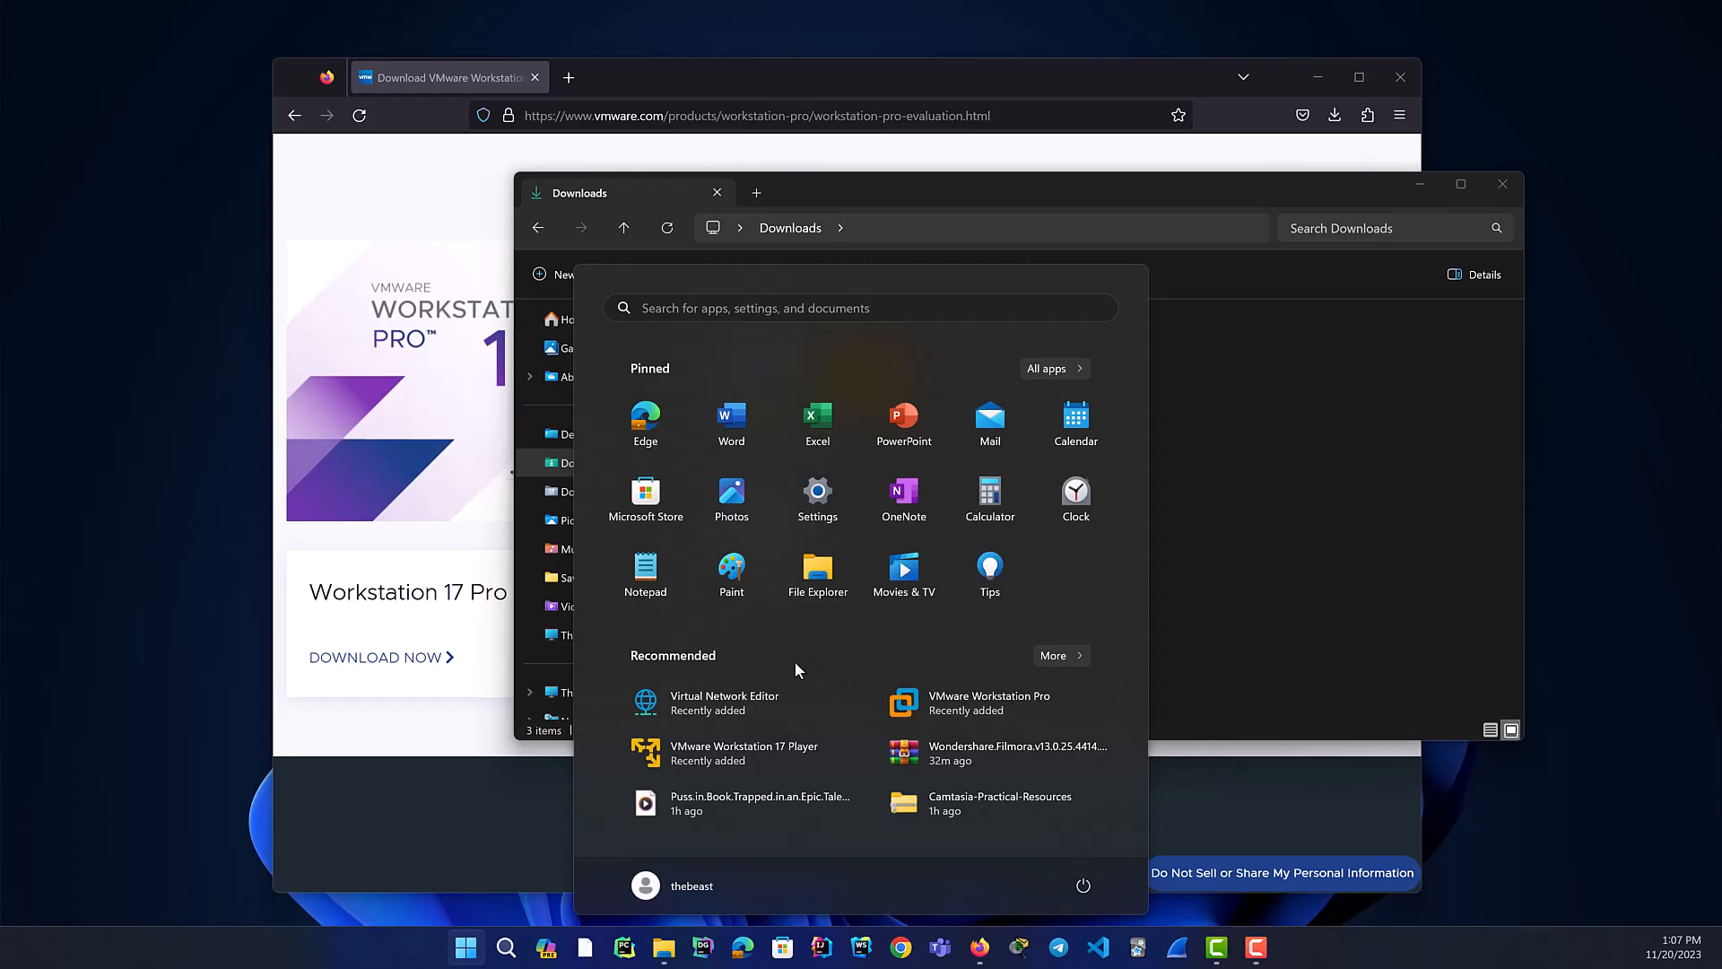
{"action": "left_click", "coordinate": [960, 702]}
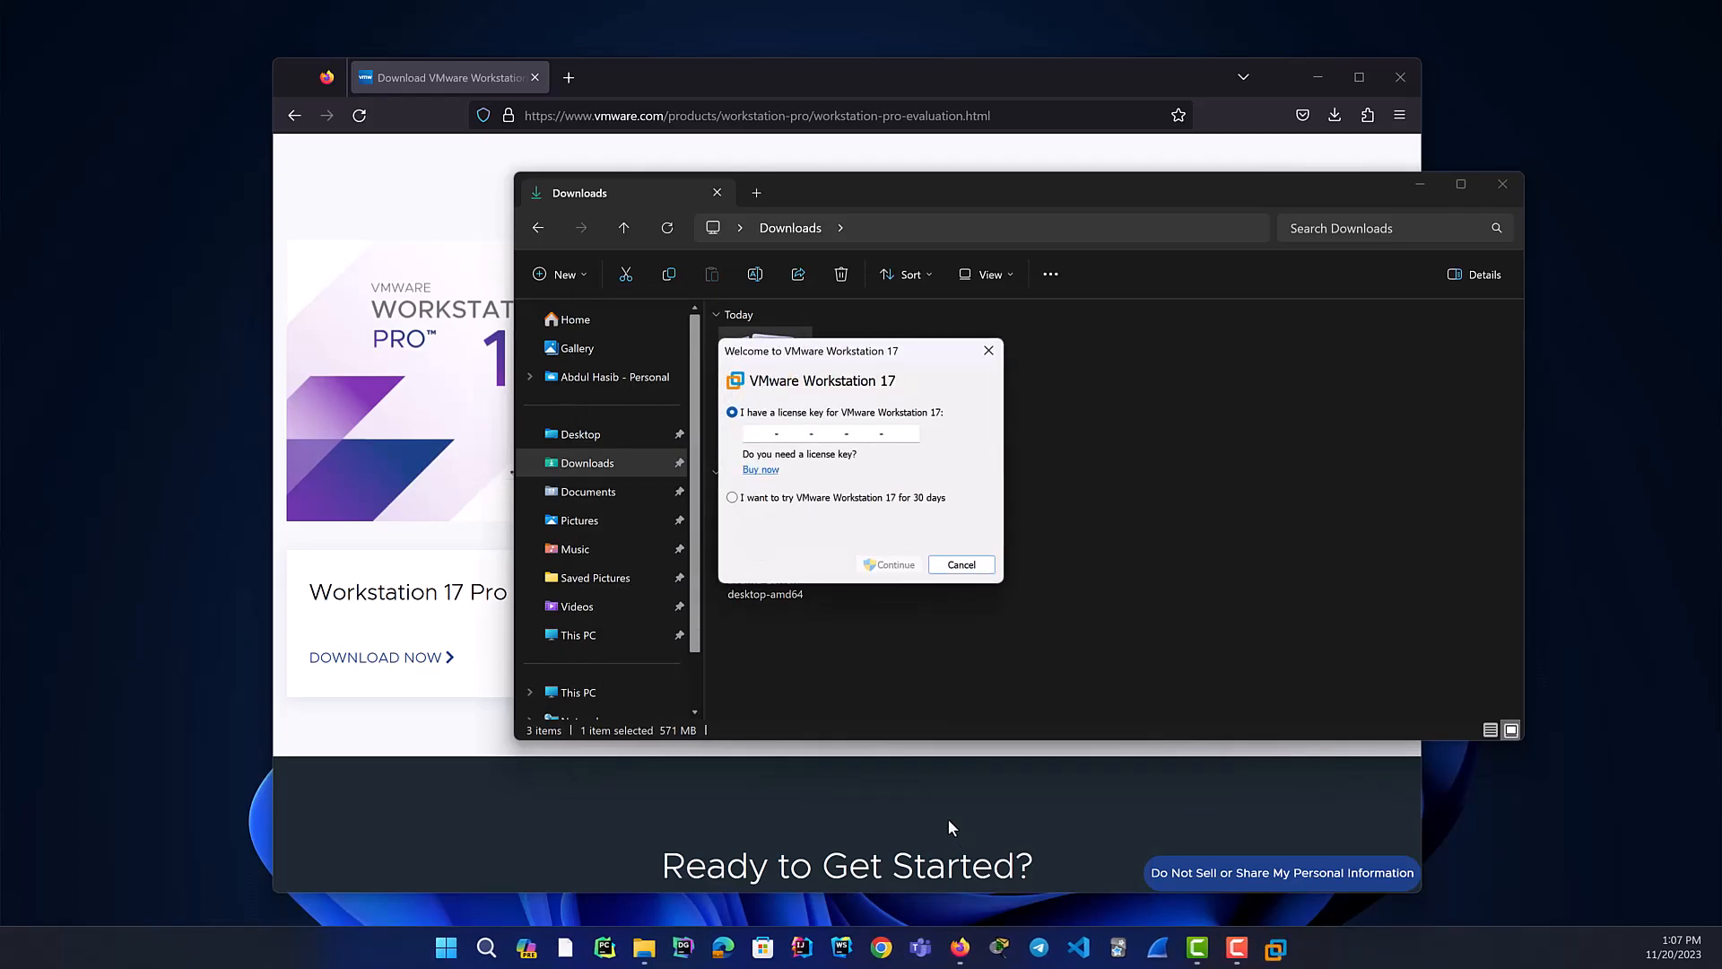
{"action": "left_click", "coordinate": [769, 434]}
{"action": "left_click", "coordinate": [820, 500]}
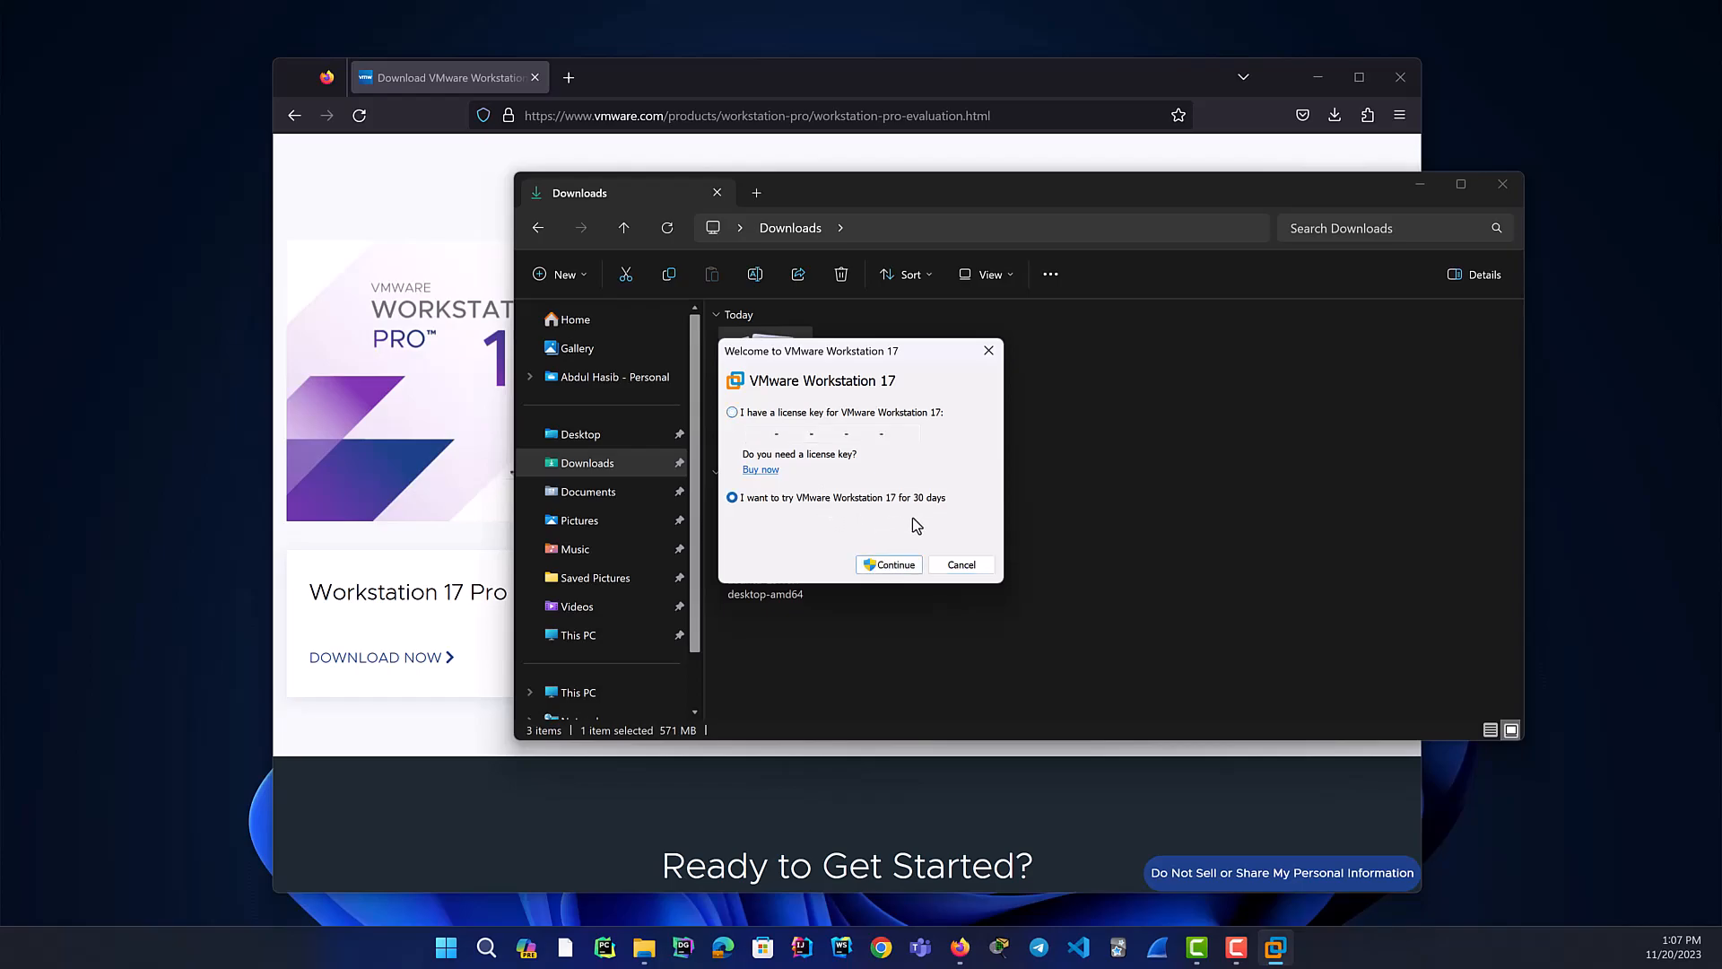
{"action": "left_click", "coordinate": [899, 569]}
{"action": "left_click", "coordinate": [889, 564]}
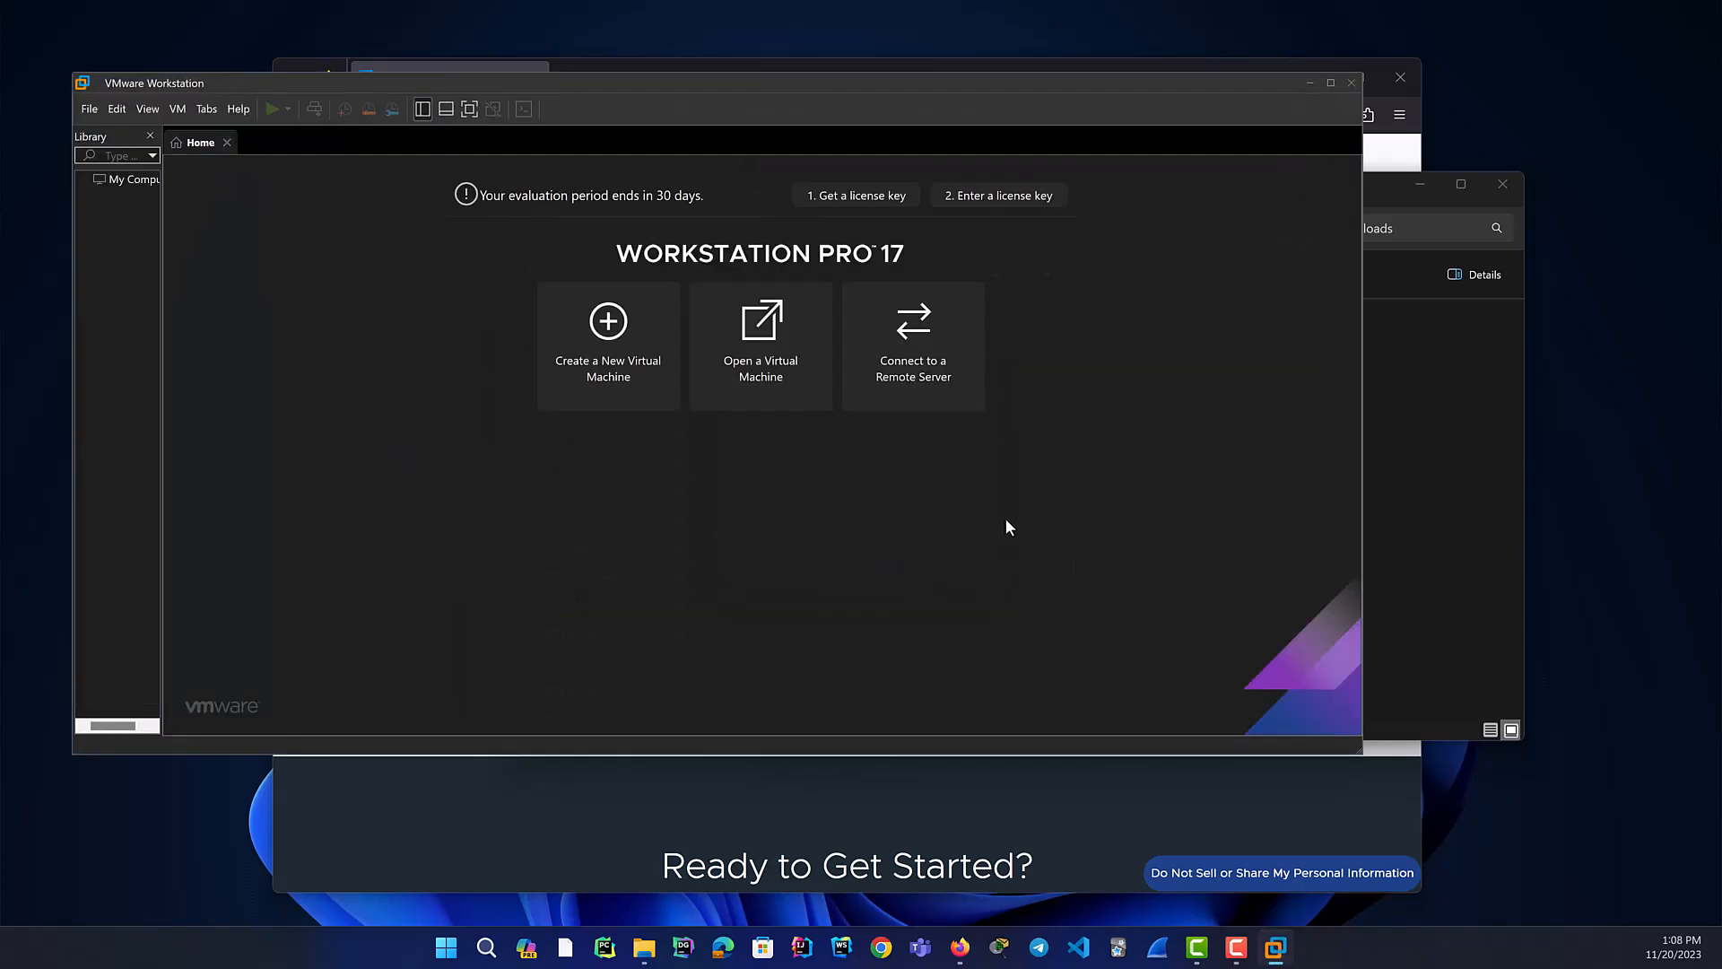